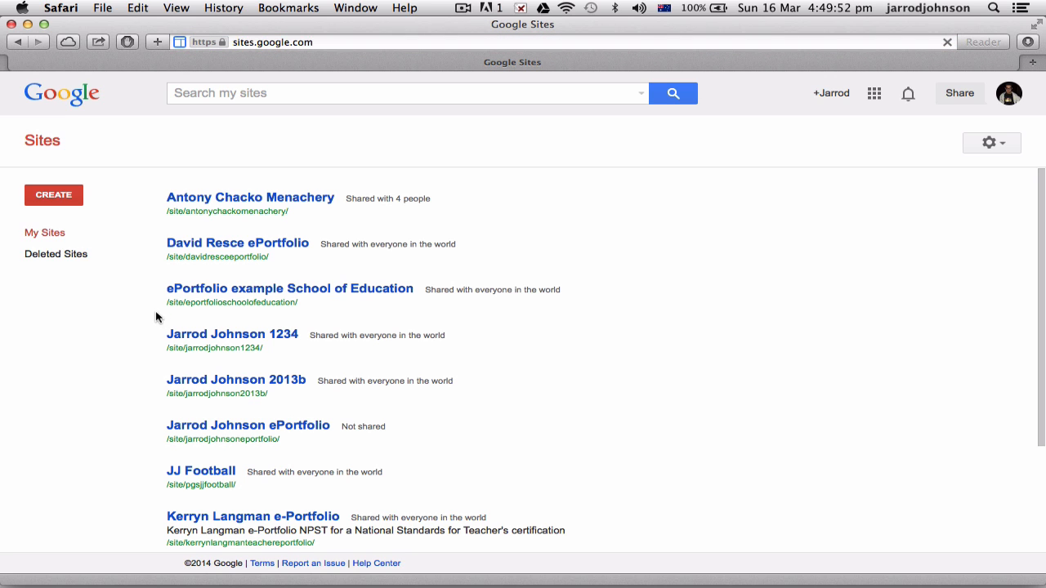
- Search the template gallery for 'student teacher eportfolio' and select the ePortfolio Australian Student Teachers template
{"action": "left_click", "coordinate": [70, 202]}
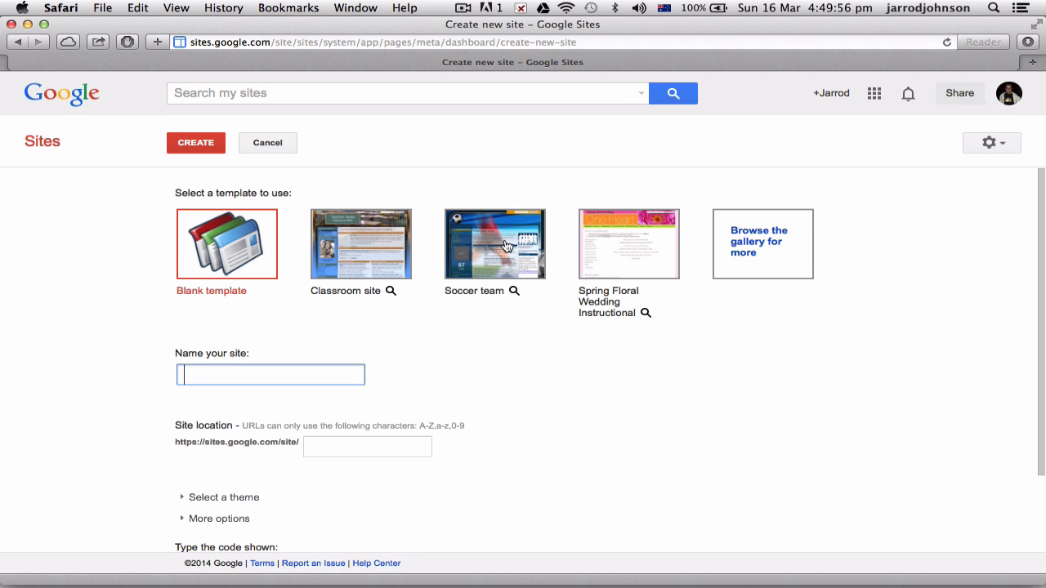
{"action": "left_click", "coordinate": [768, 244]}
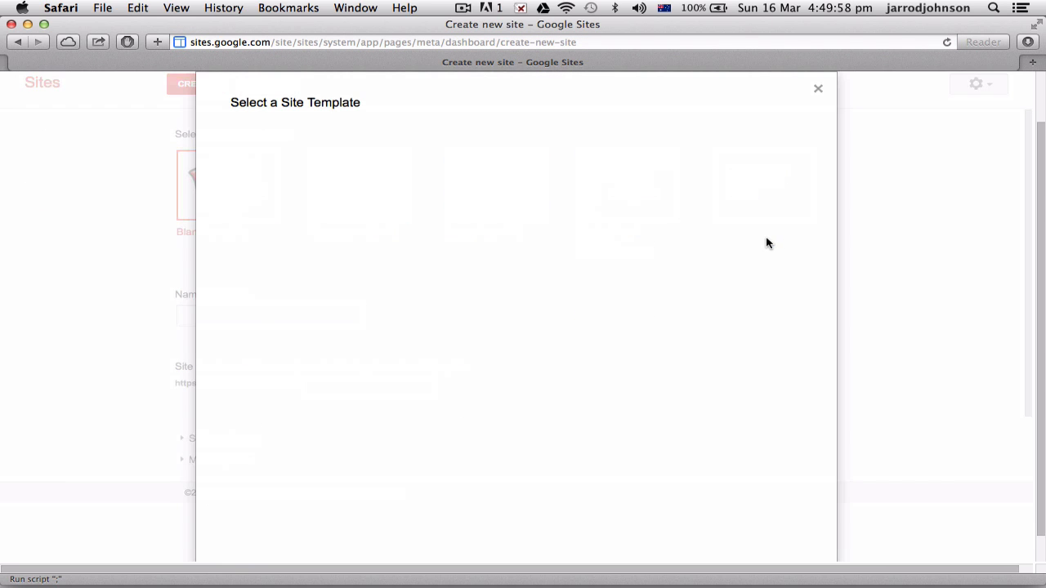
{"action": "left_click", "coordinate": [516, 137]}
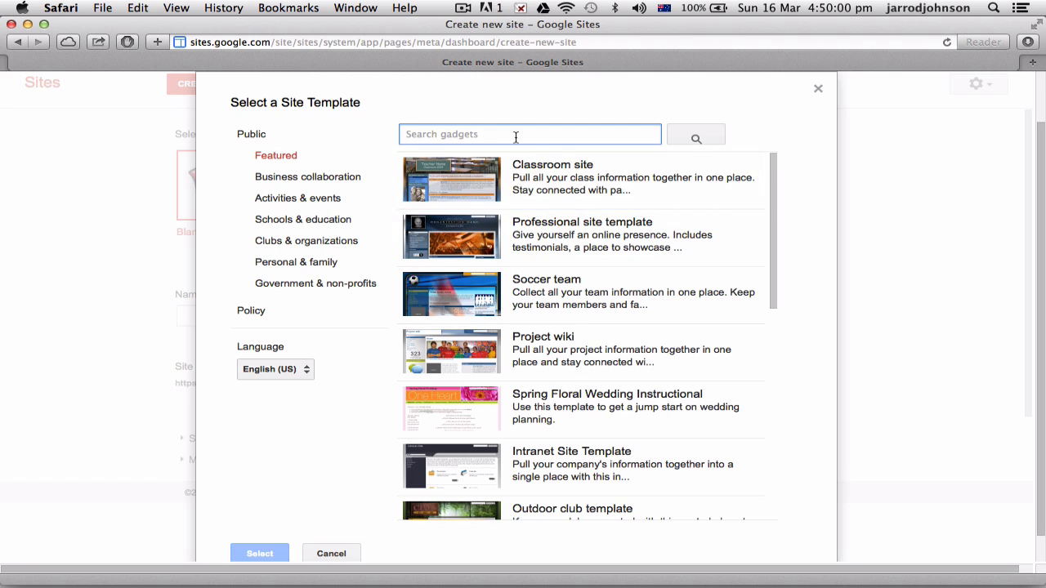
{"action": "type", "text": "student teacher eportfolio"}
{"action": "key", "text": "Return"}
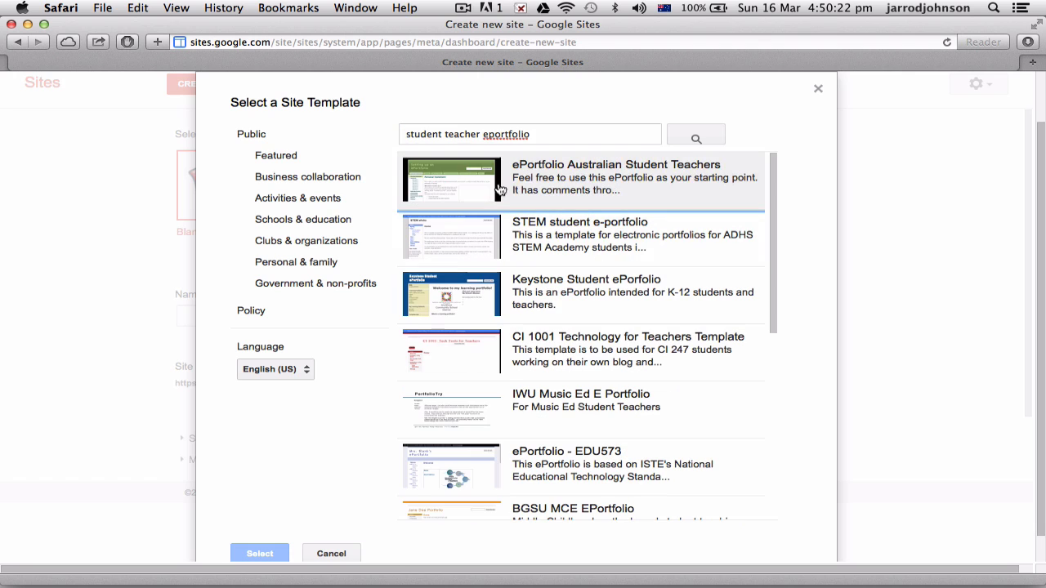
{"action": "left_click", "coordinate": [451, 178]}
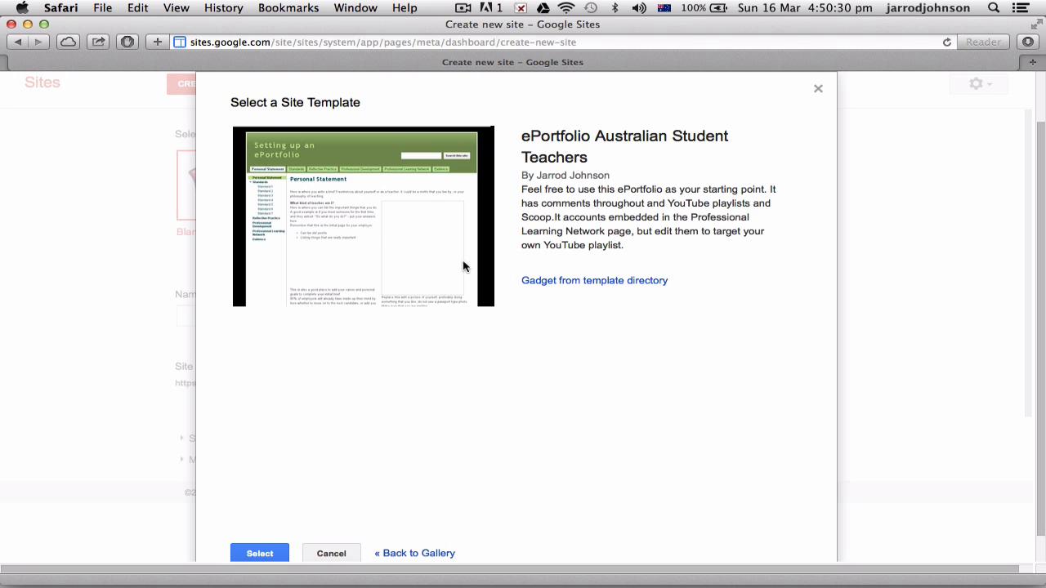
{"action": "left_click", "coordinate": [272, 553]}
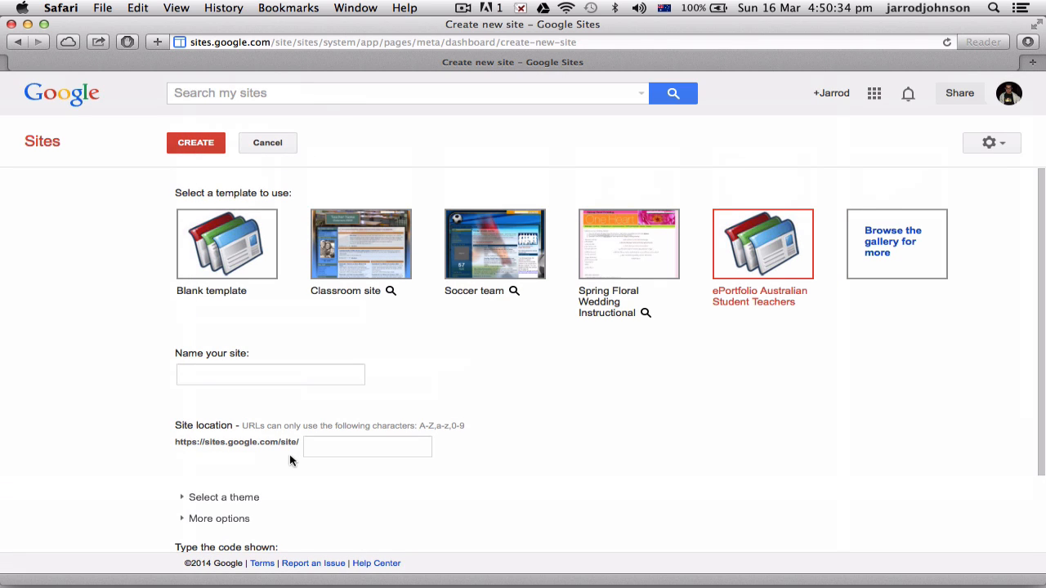
- Name the site with the owner's name followed by the year, which auto-fills the site location
{"action": "left_click", "coordinate": [358, 380]}
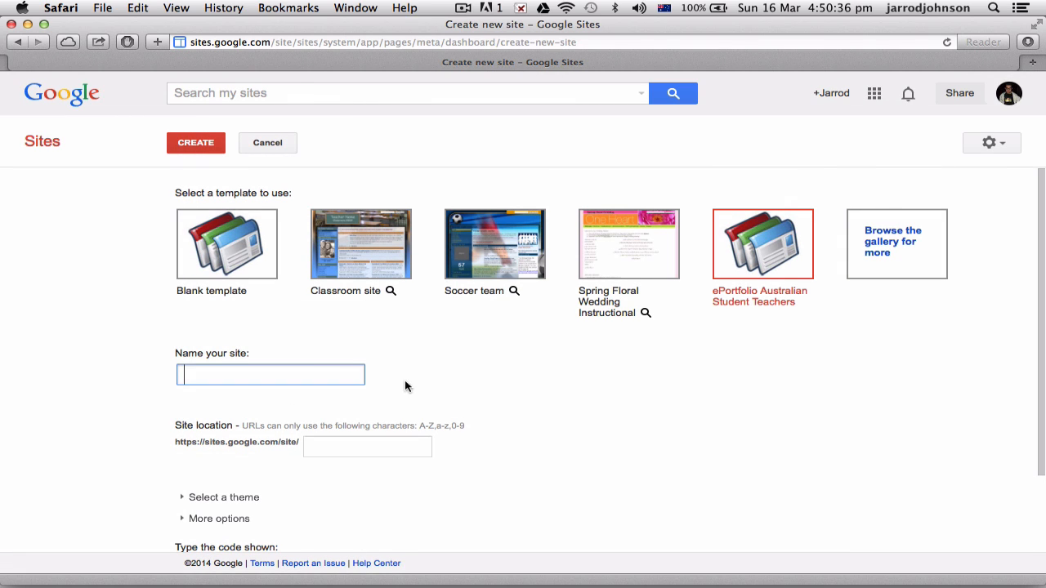
{"action": "type", "text": "jarrodjohnson"}
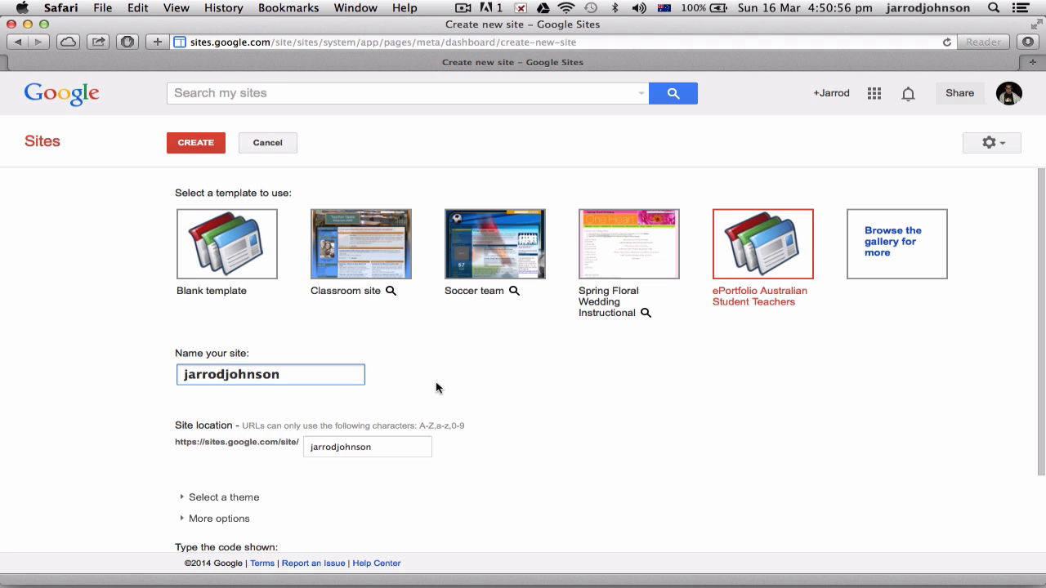
{"action": "type", "text": "2014"}
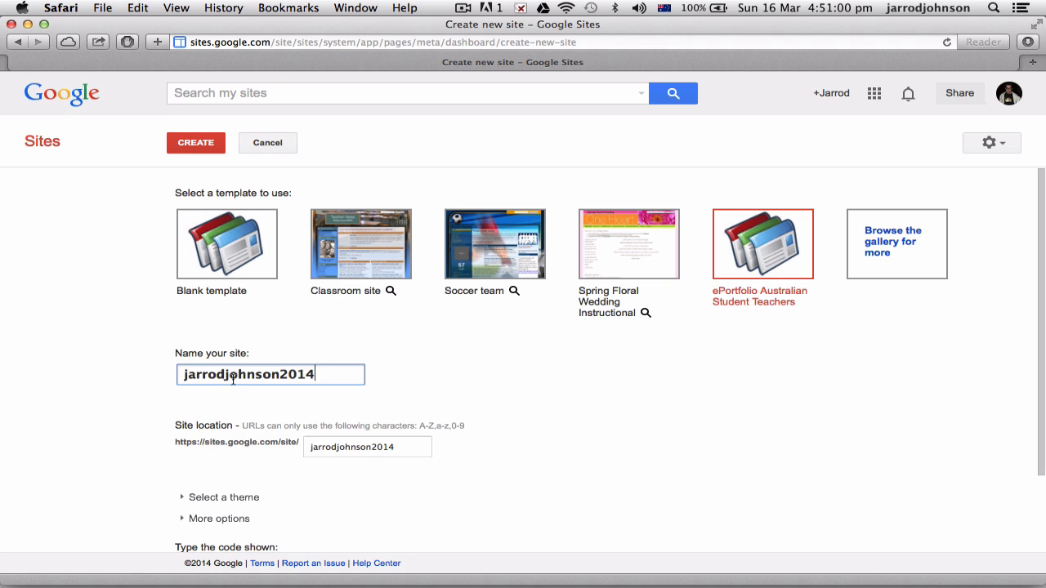
- Expand the theme list, try Vinyl Panel, then switch to the Treehouse theme
{"action": "scroll", "coordinate": [353, 423], "scroll_direction": "down", "scroll_amount": 3}
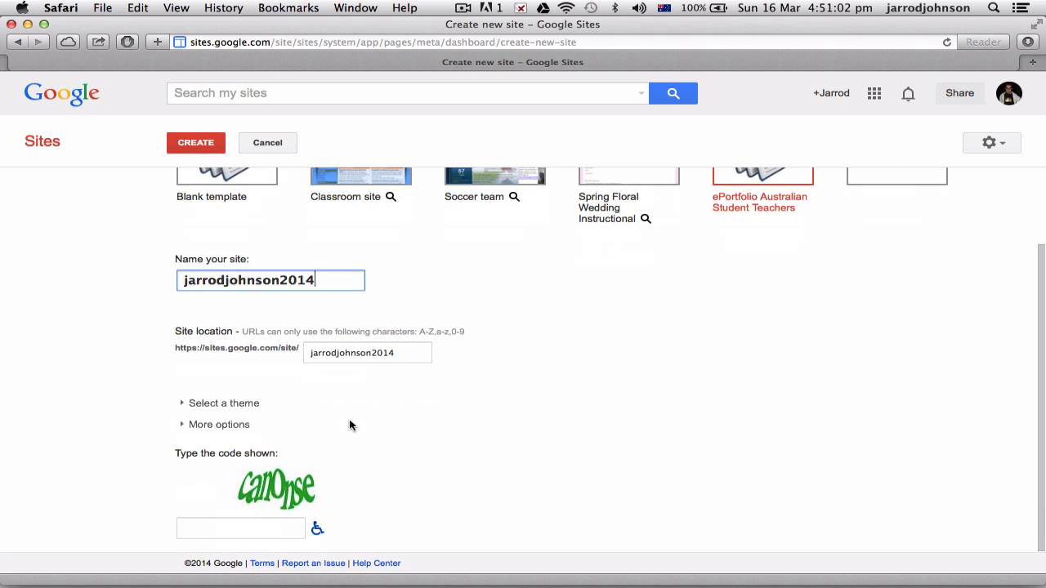
{"action": "left_click", "coordinate": [196, 403]}
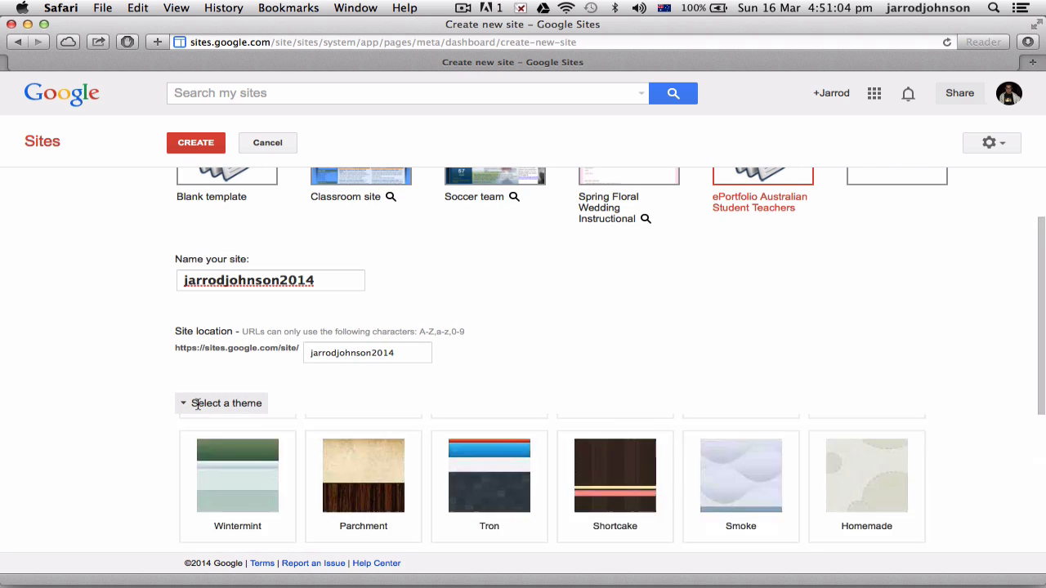
{"action": "scroll", "coordinate": [605, 442], "scroll_direction": "down", "scroll_amount": 5}
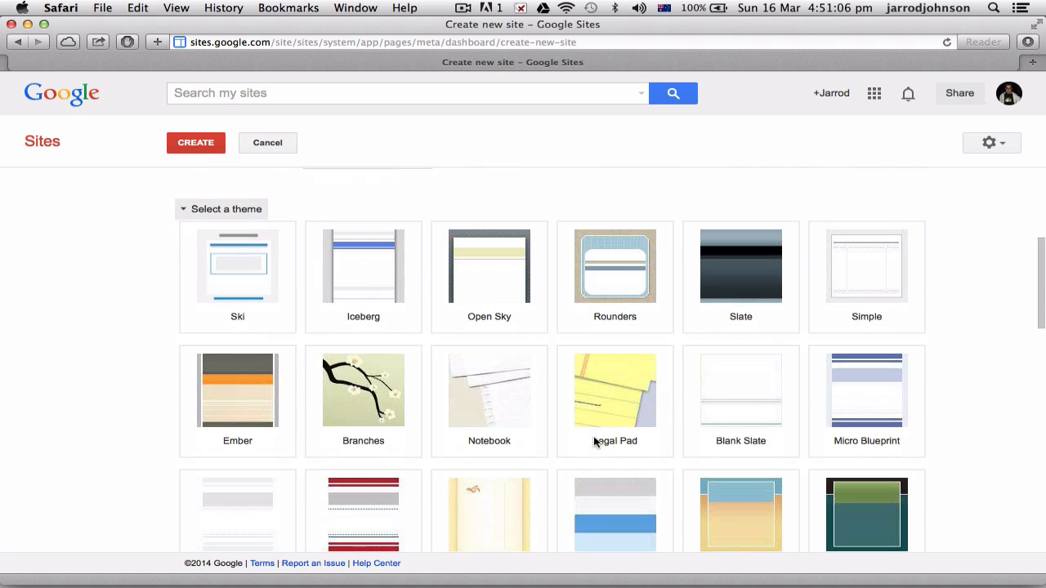
{"action": "scroll", "coordinate": [396, 421], "scroll_direction": "down", "scroll_amount": 3}
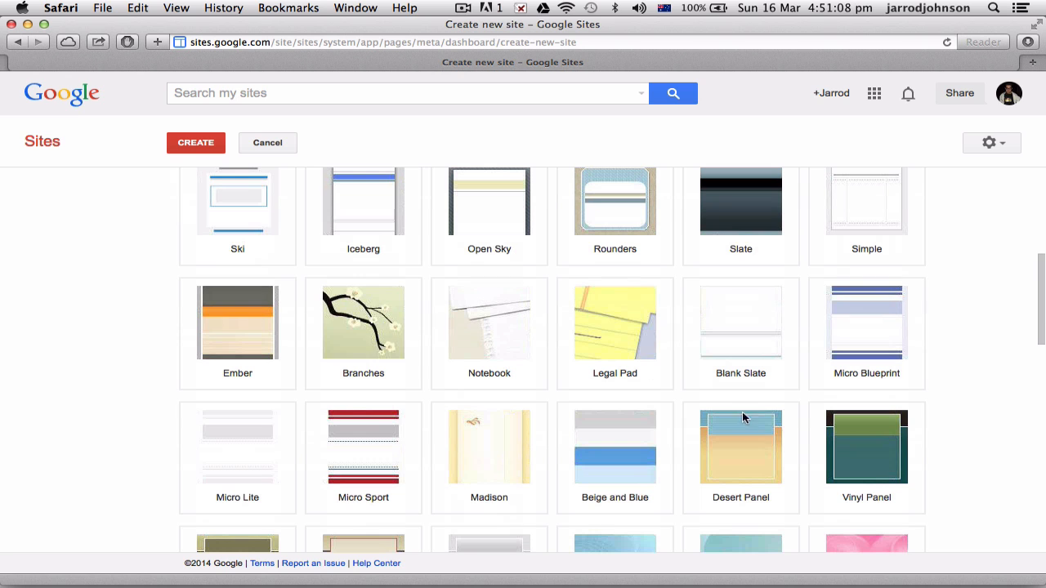
{"action": "left_click", "coordinate": [899, 456]}
{"action": "scroll", "coordinate": [463, 455], "scroll_direction": "down", "scroll_amount": 15}
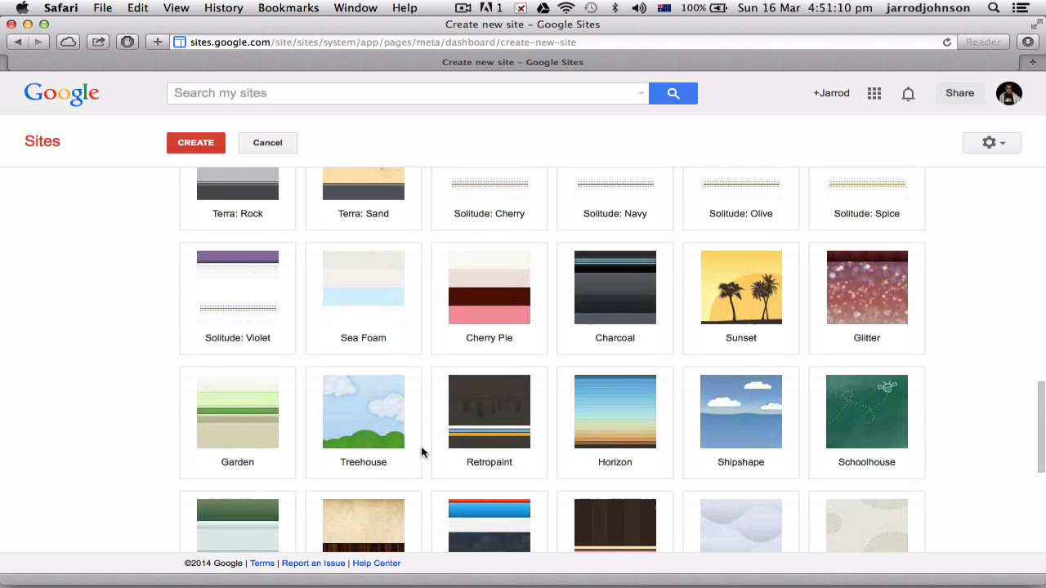
{"action": "left_click", "coordinate": [353, 420]}
- Enter the verification code, then cancel the site creation
{"action": "scroll", "coordinate": [398, 459], "scroll_direction": "down", "scroll_amount": 8}
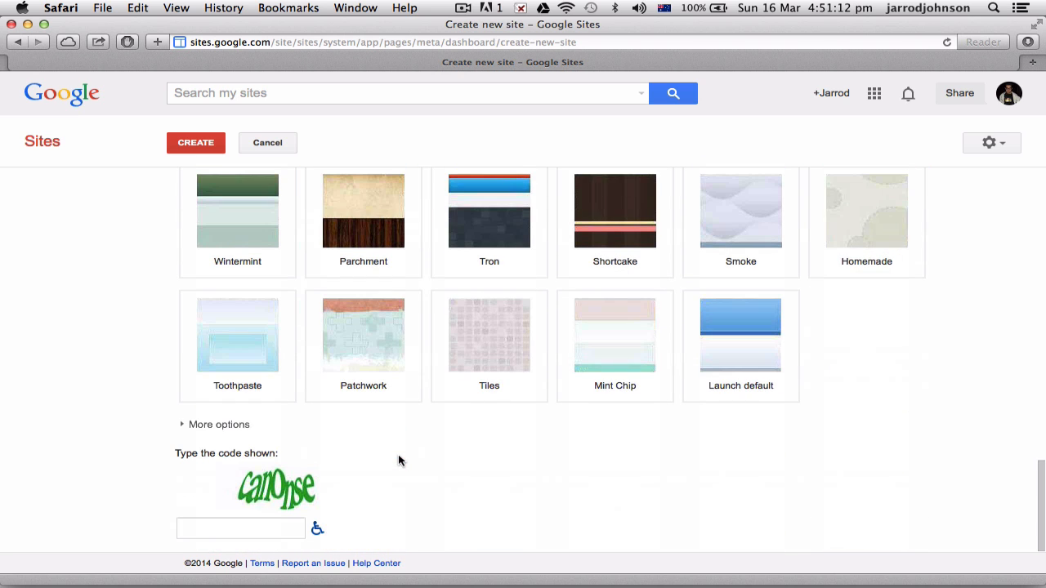
{"action": "left_click", "coordinate": [224, 527]}
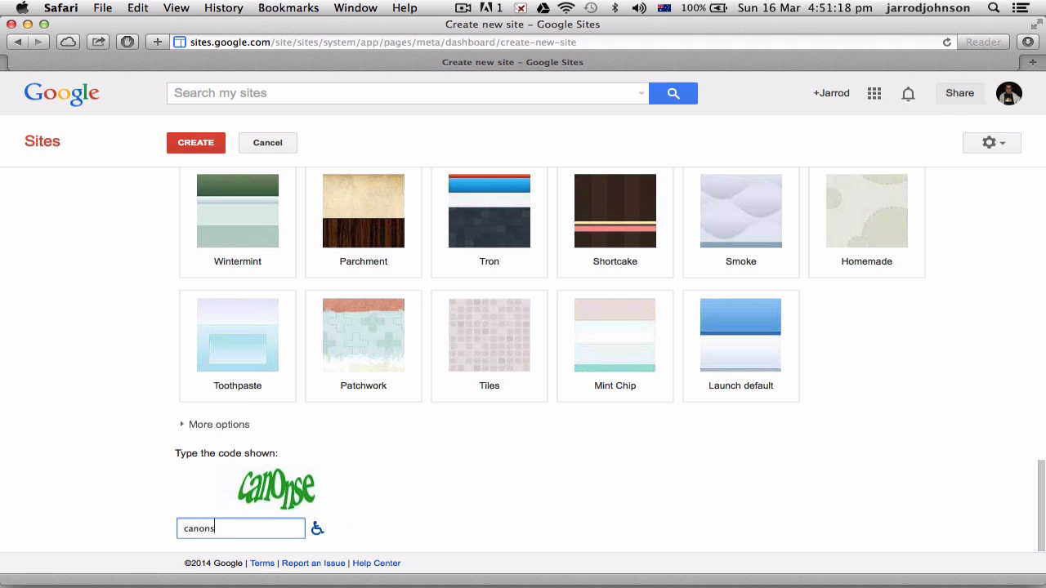
{"action": "type", "text": "canonse"}
{"action": "scroll", "coordinate": [331, 494], "scroll_direction": "up", "scroll_amount": 3}
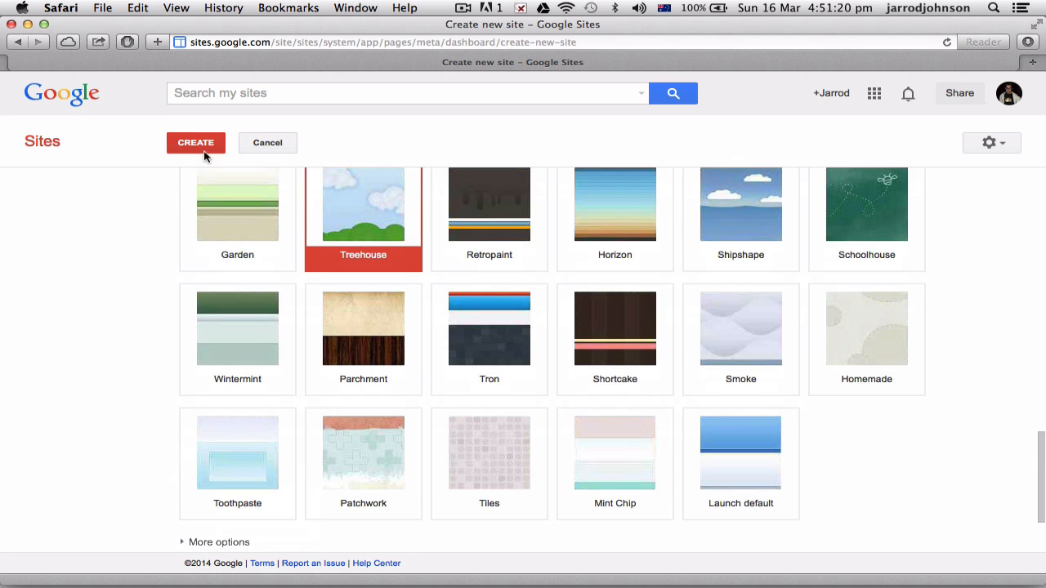
{"action": "scroll", "coordinate": [294, 474], "scroll_direction": "down", "scroll_amount": 3}
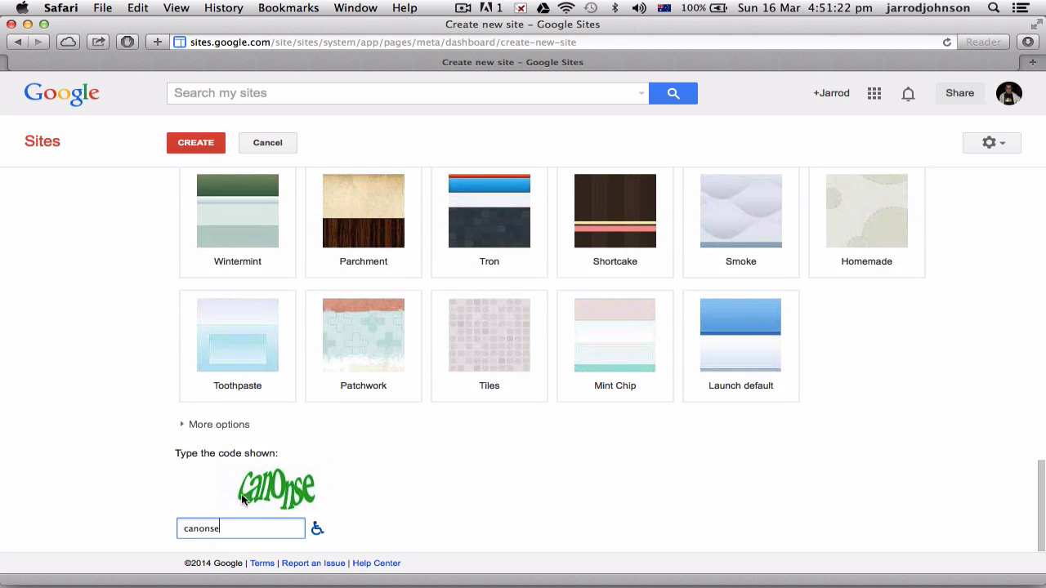
{"action": "scroll", "coordinate": [245, 496], "scroll_direction": "up", "scroll_amount": 15}
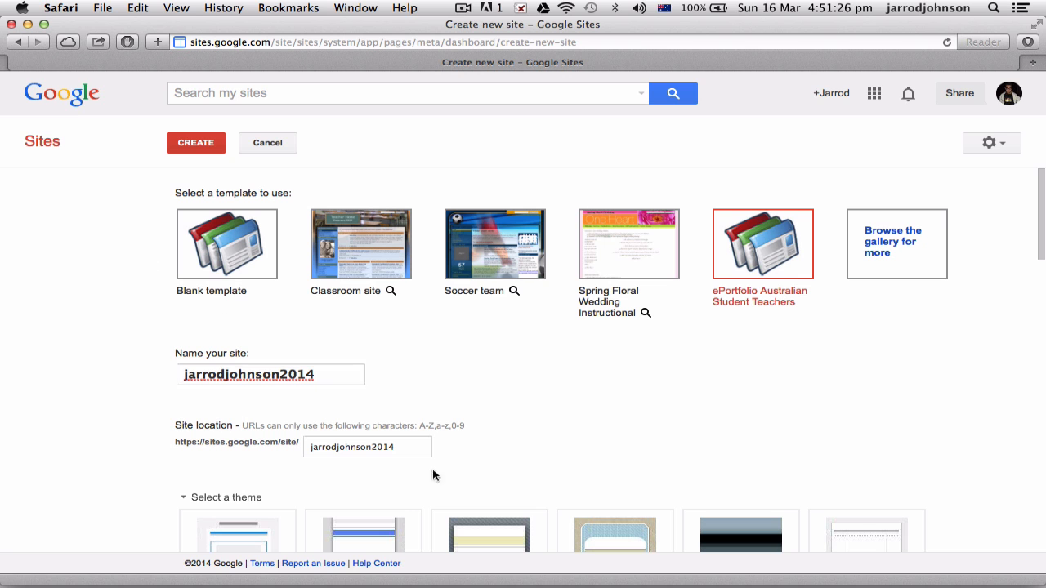
{"action": "scroll", "coordinate": [295, 409], "scroll_direction": "down", "scroll_amount": 10}
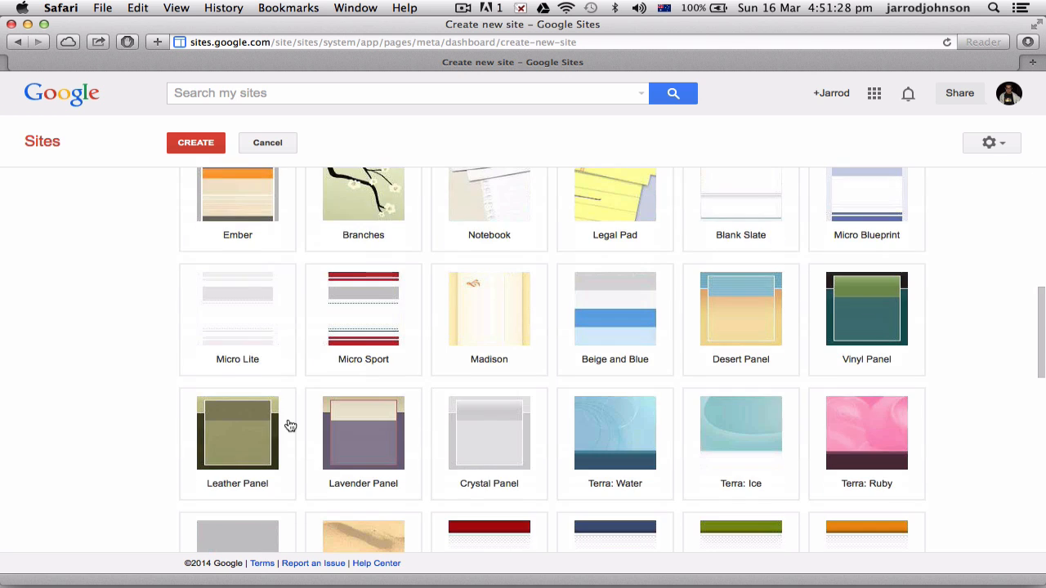
{"action": "scroll", "coordinate": [290, 426], "scroll_direction": "down", "scroll_amount": 5}
{"action": "scroll", "coordinate": [268, 454], "scroll_direction": "up", "scroll_amount": 15}
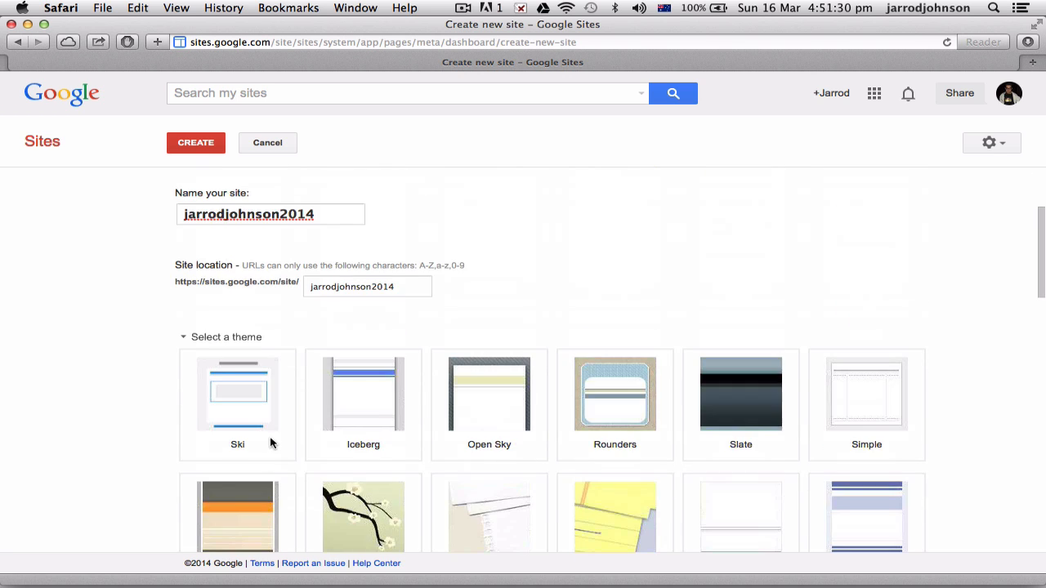
{"action": "scroll", "coordinate": [271, 443], "scroll_direction": "up", "scroll_amount": 3}
{"action": "left_click", "coordinate": [267, 144]}
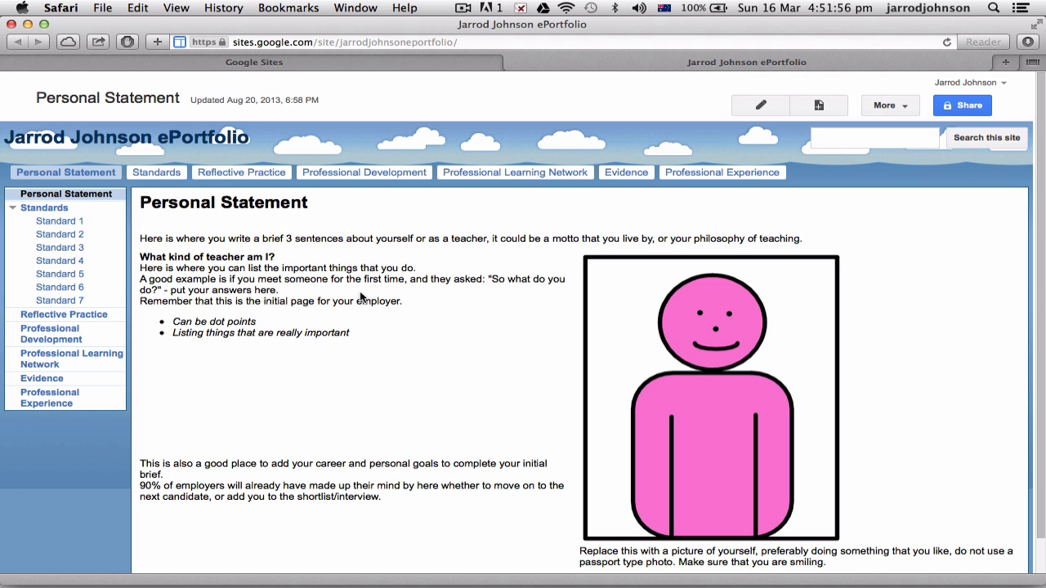
- Edit the Personal Statement page to add the line 'Here I can write' and save it
{"action": "left_click", "coordinate": [764, 107]}
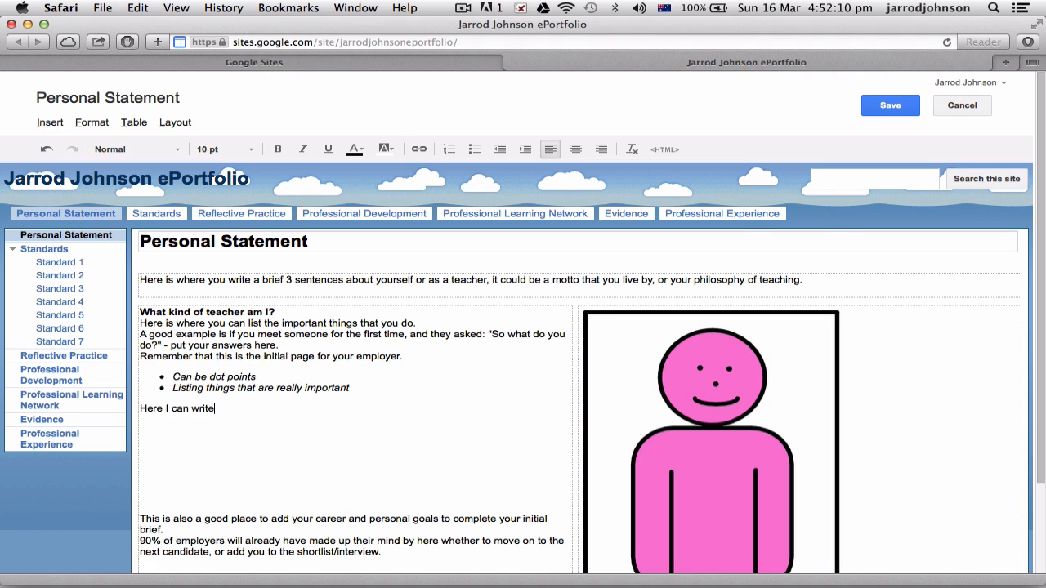
{"action": "left_click", "coordinate": [889, 105]}
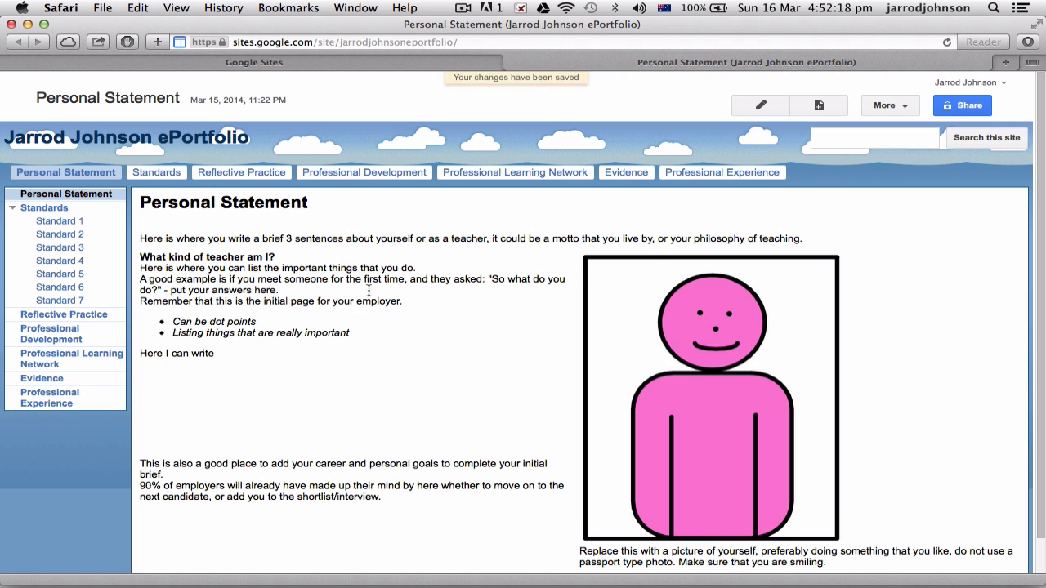
{"action": "scroll", "coordinate": [369, 291], "scroll_direction": "down", "scroll_amount": 1}
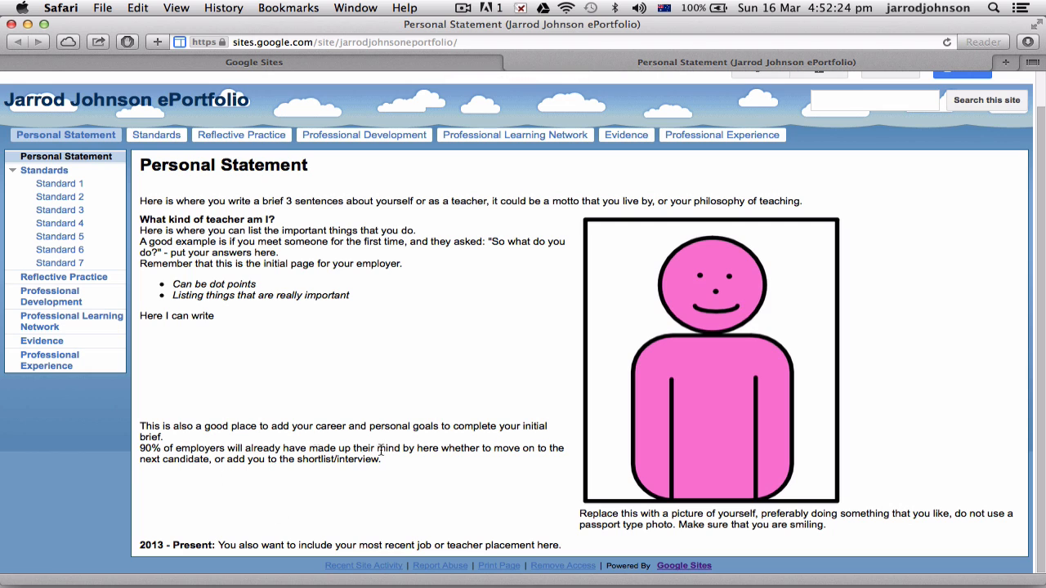
- Go to Standard 4 from the Standards menu and open list item 4.1 for editing
{"action": "scroll", "coordinate": [312, 422], "scroll_direction": "up", "scroll_amount": 1}
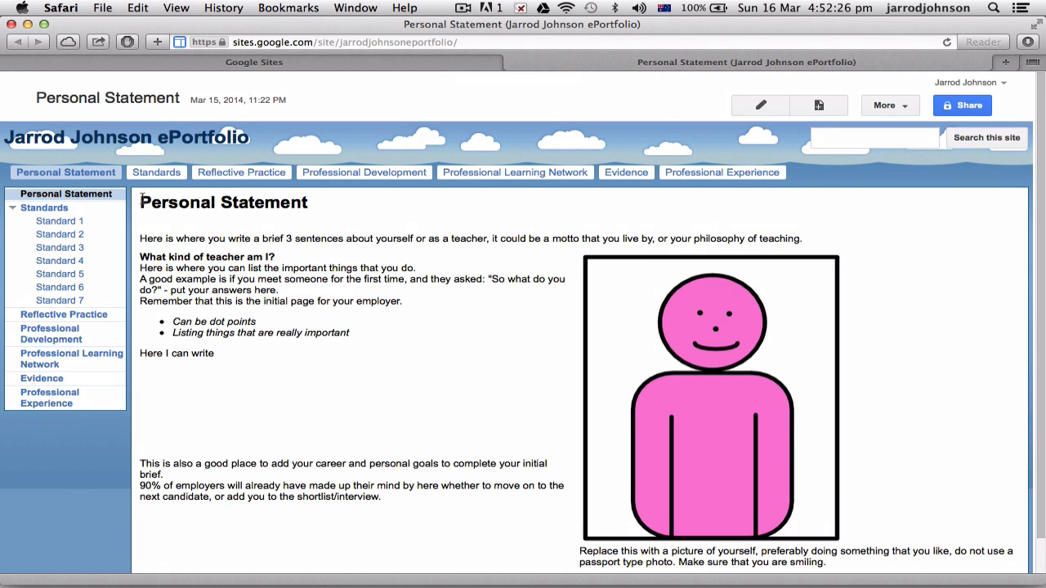
{"action": "mouse_move", "coordinate": [157, 175]}
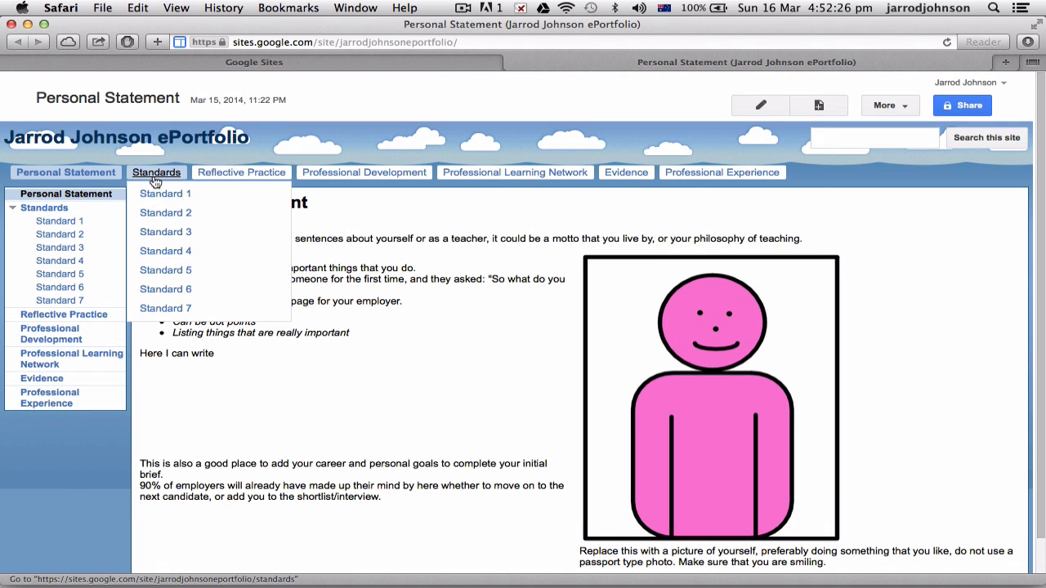
{"action": "left_click", "coordinate": [164, 254]}
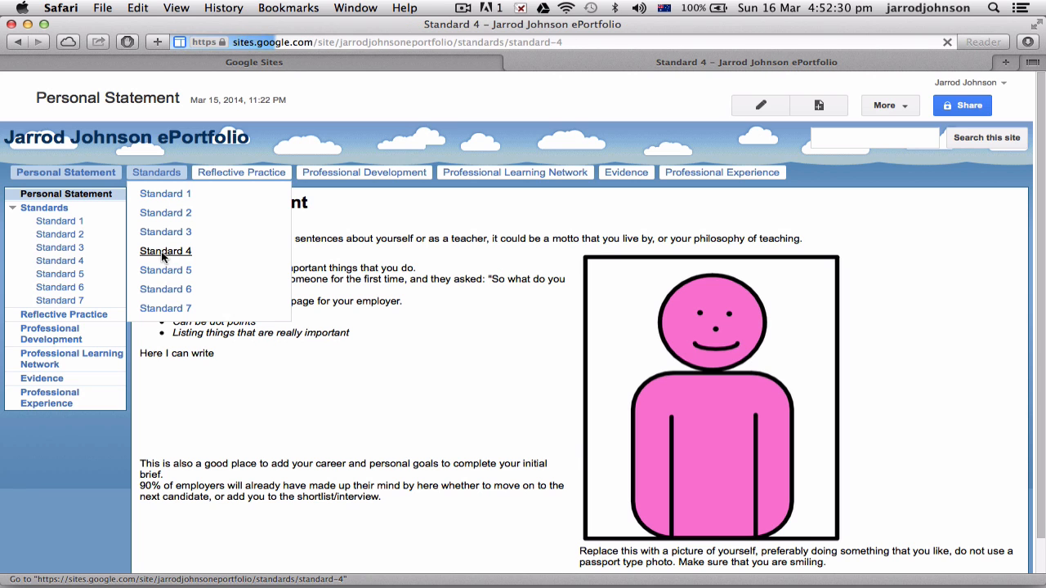
{"action": "scroll", "coordinate": [174, 262], "scroll_direction": "down", "scroll_amount": 3}
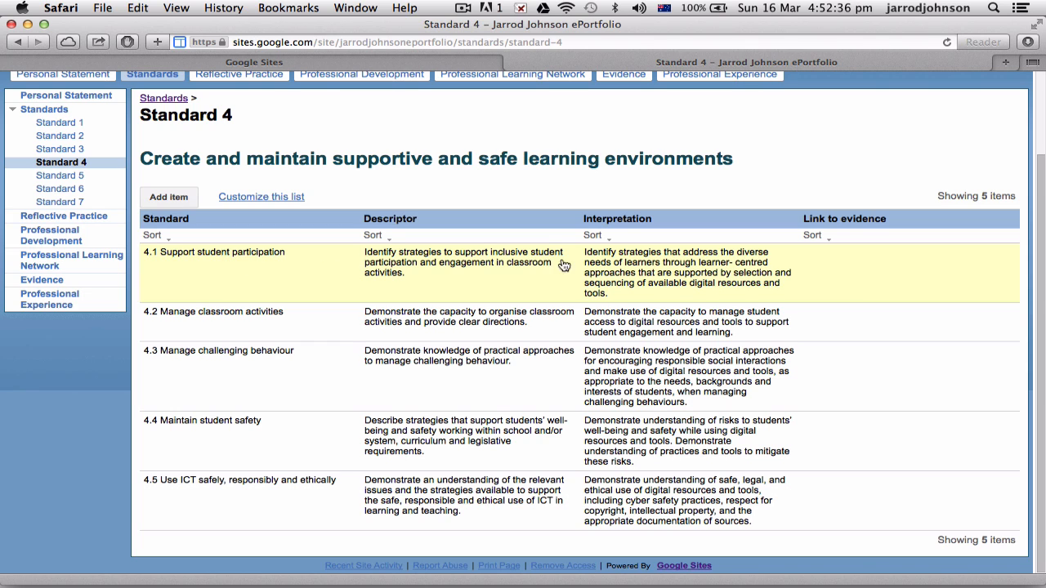
{"action": "left_click", "coordinate": [668, 271]}
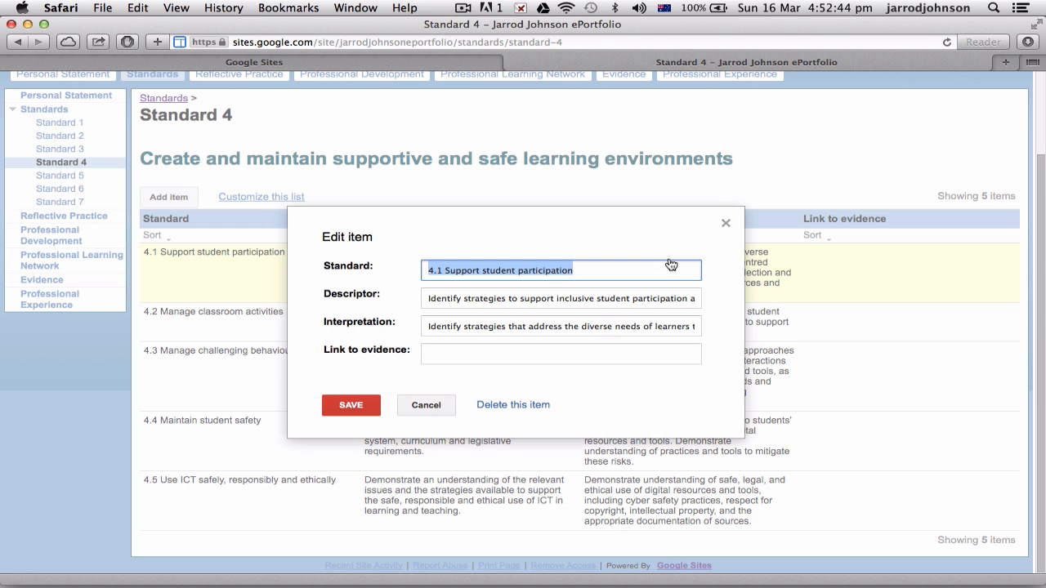
- Replace item 4.1's interpretation with 'Paste from LAMS', save, and reopen the item
{"action": "left_click_drag", "start_coordinate": [426, 327], "coordinate": [800, 332]}
{"action": "key", "text": "BackSpace"}
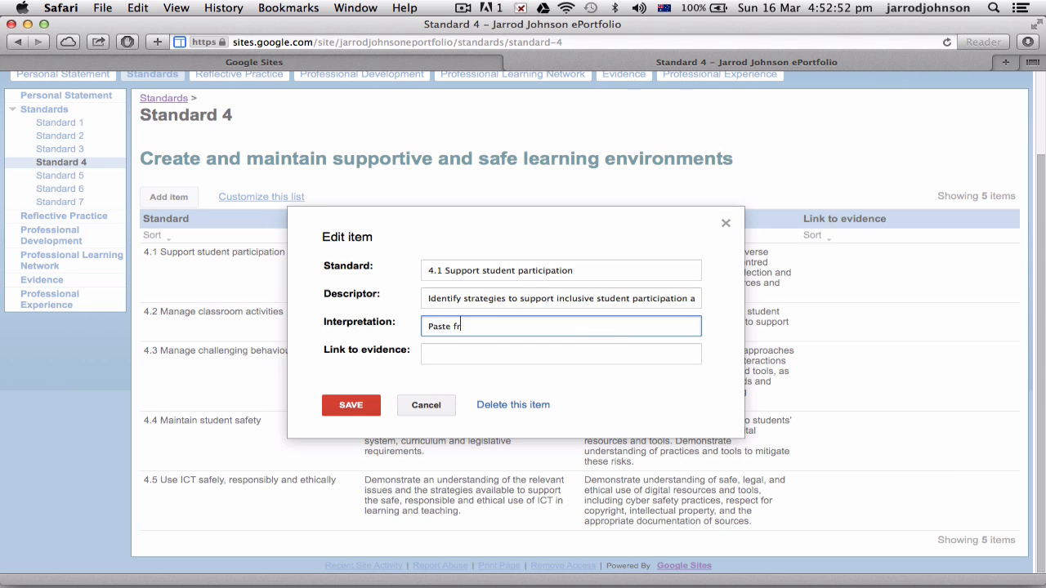
{"action": "type", "text": "Paste from LAMS"}
{"action": "left_click", "coordinate": [348, 405]}
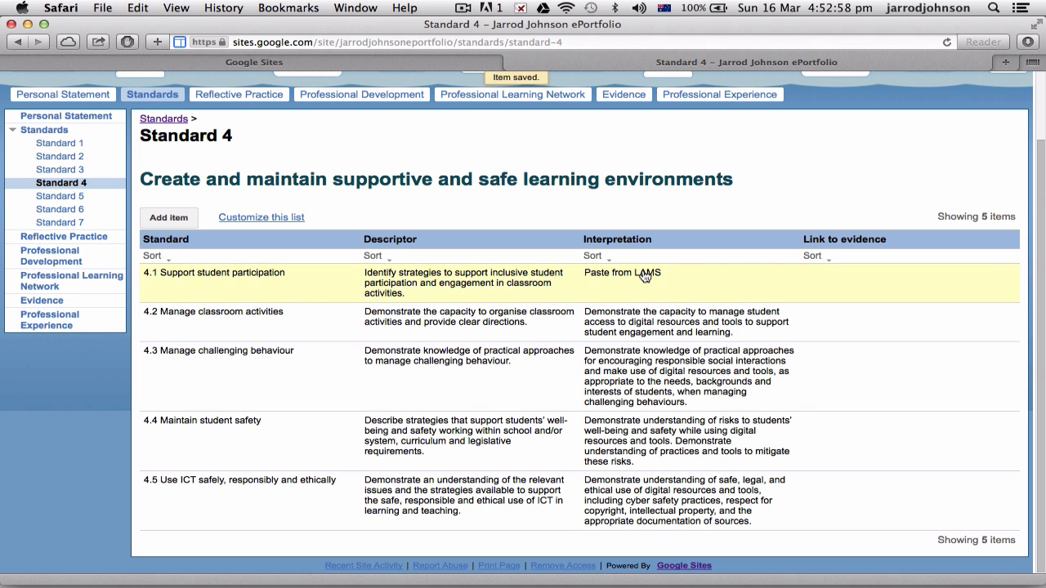
{"action": "left_click", "coordinate": [874, 284]}
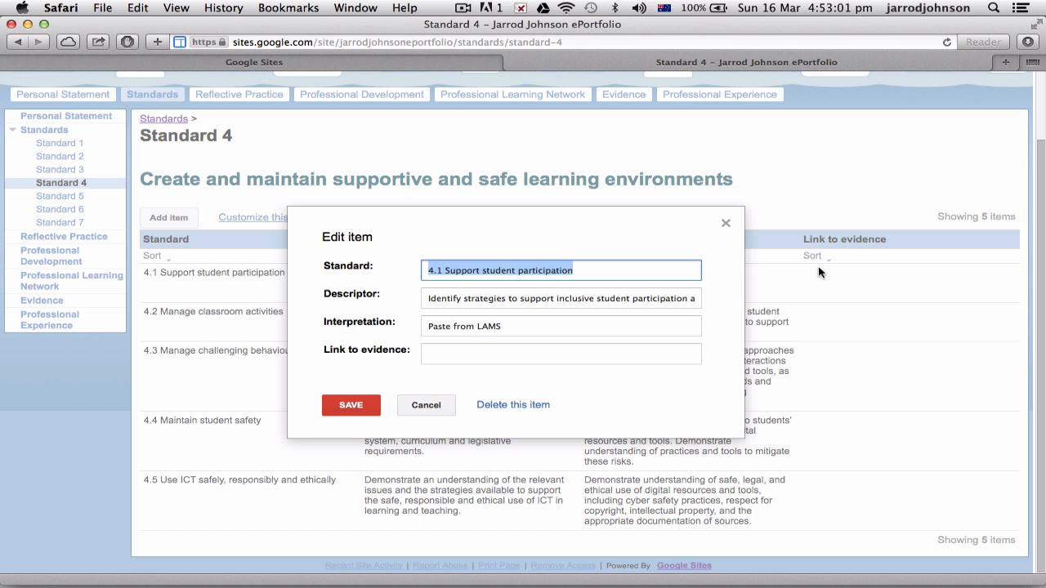
- Change the list's Link to evidence column type to URL and reopen item 4.1
{"action": "left_click", "coordinate": [478, 350]}
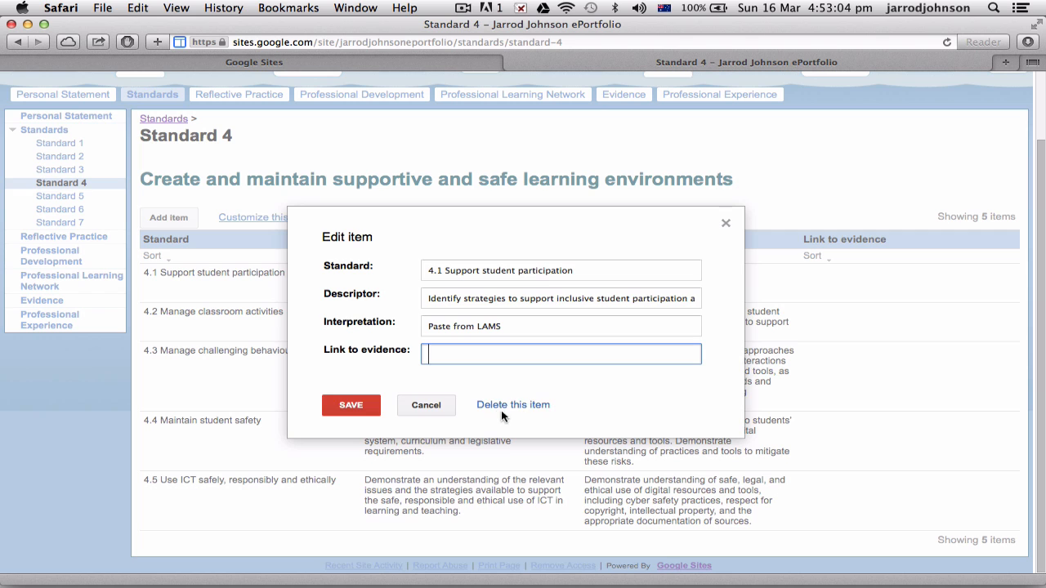
{"action": "left_click", "coordinate": [426, 406]}
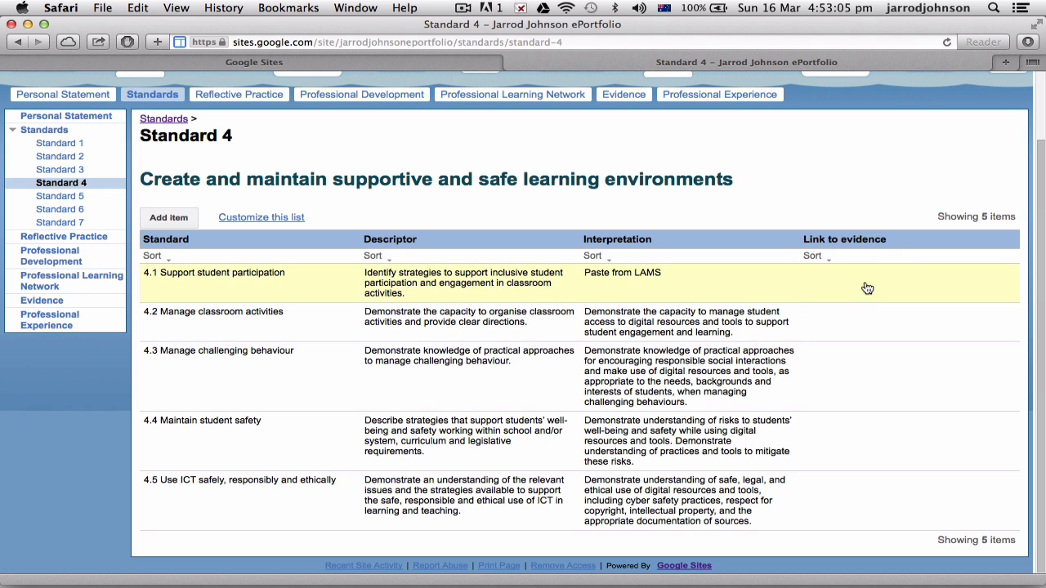
{"action": "left_click", "coordinate": [294, 218]}
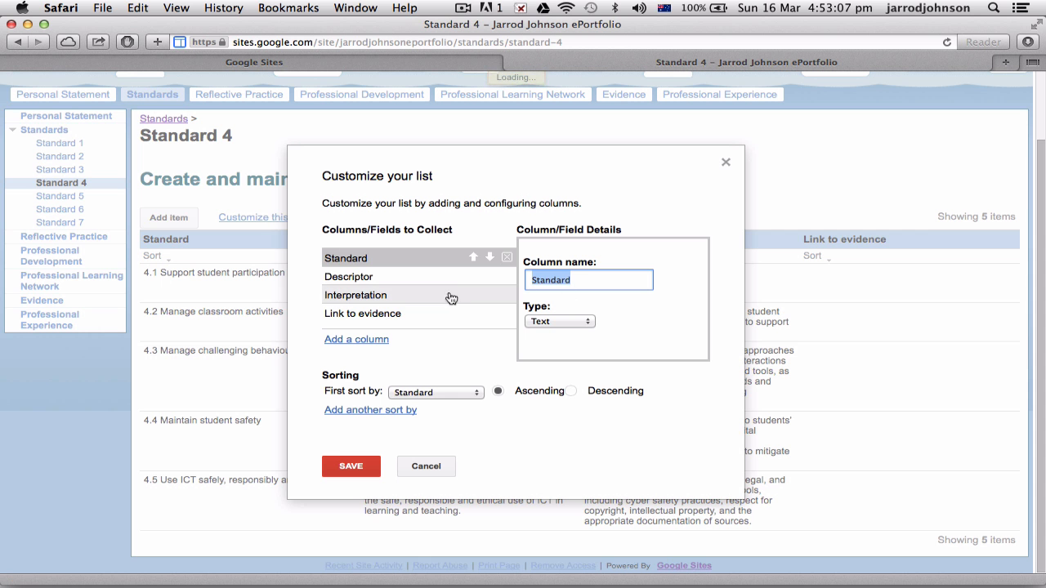
{"action": "left_click", "coordinate": [344, 315]}
{"action": "left_click", "coordinate": [585, 322]}
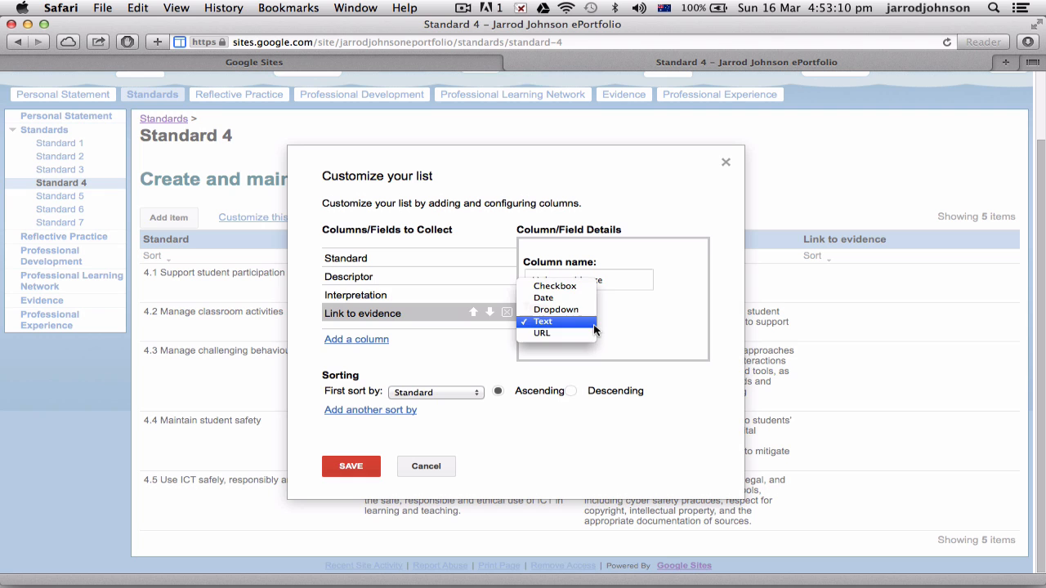
{"action": "left_click", "coordinate": [577, 334]}
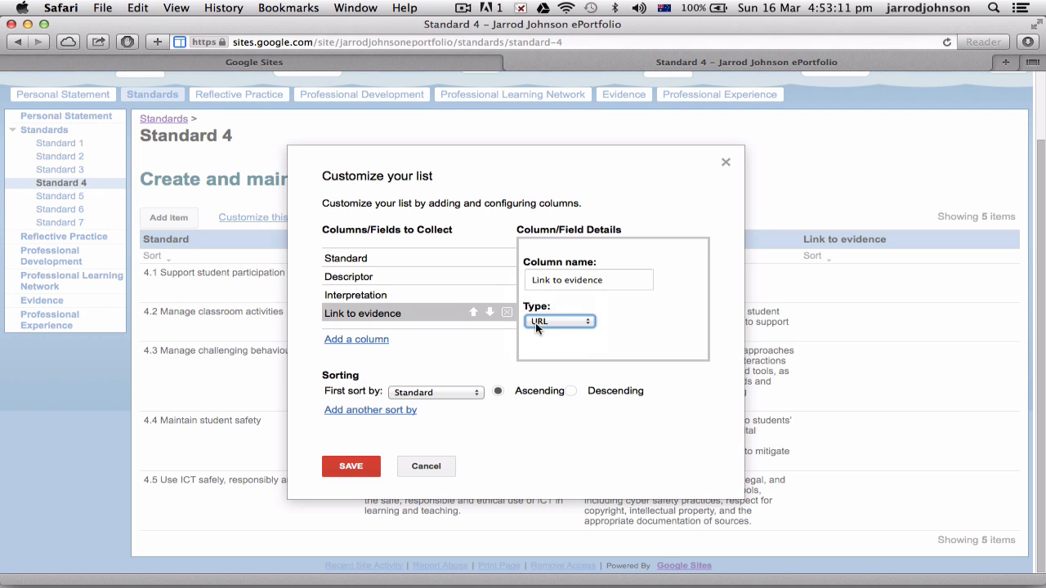
{"action": "left_click", "coordinate": [351, 466]}
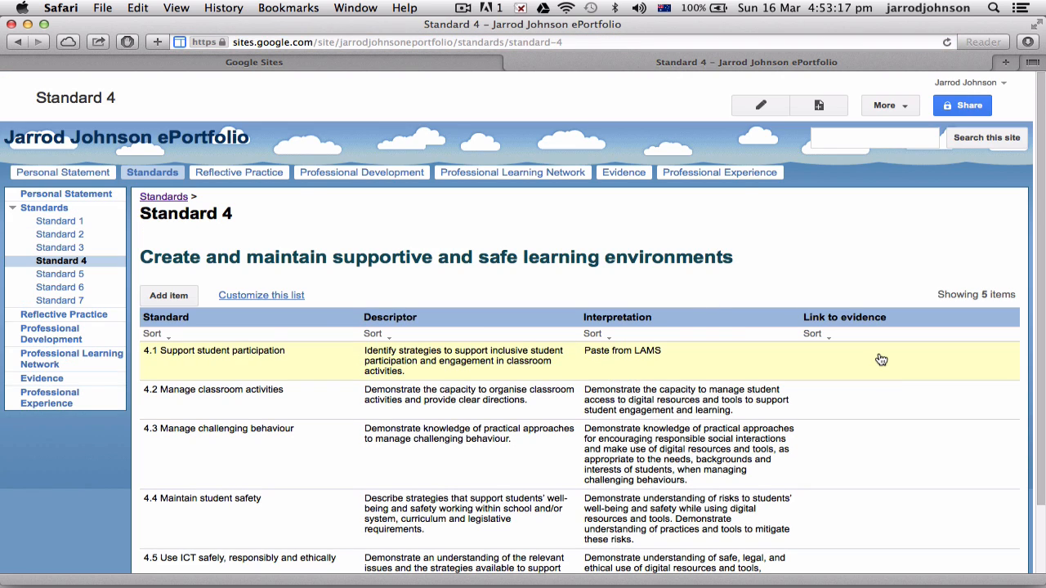
{"action": "left_click", "coordinate": [873, 359]}
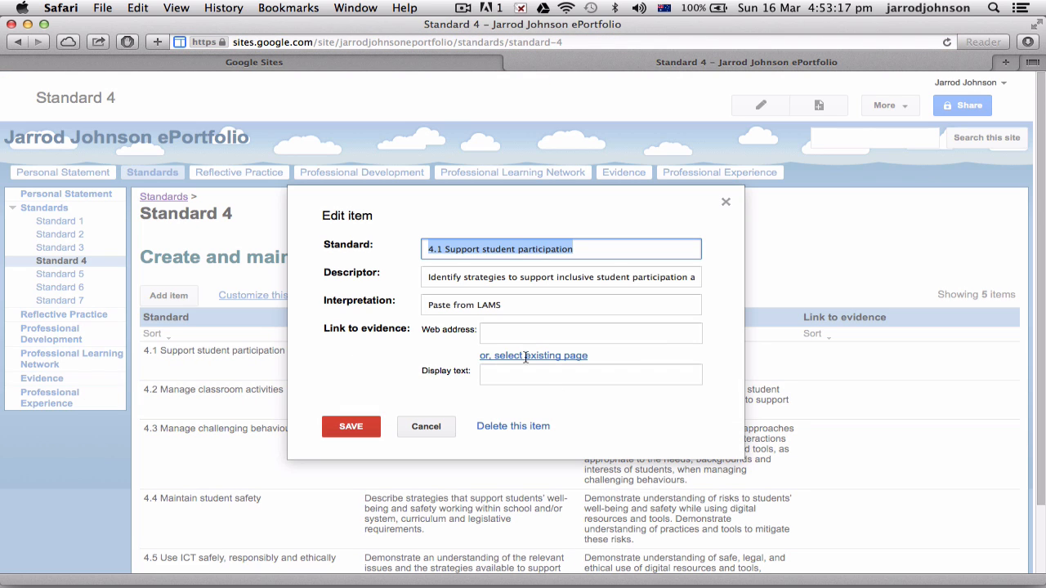
- Set item 4.1's evidence link to youtube.com with display text YouTube and save
{"action": "left_click", "coordinate": [483, 333]}
{"action": "type", "text": "youtube.com"}
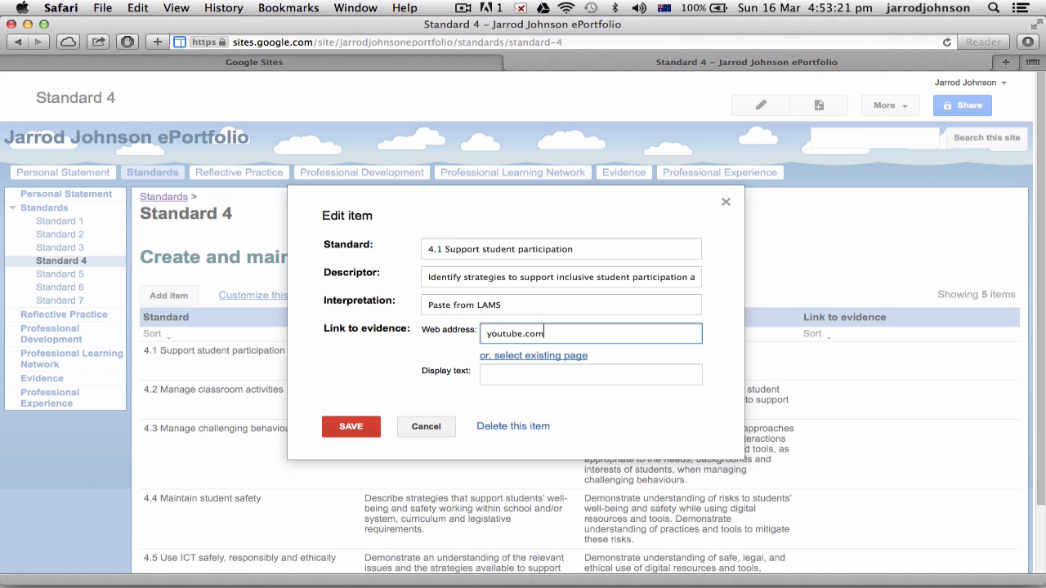
{"action": "key", "text": "Tab"}
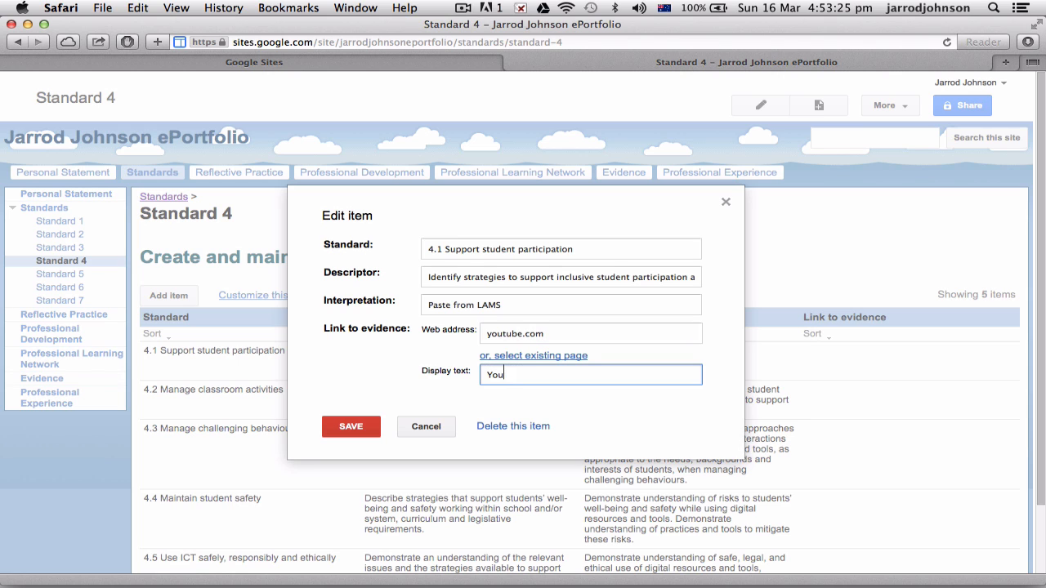
{"action": "left_click", "coordinate": [347, 425]}
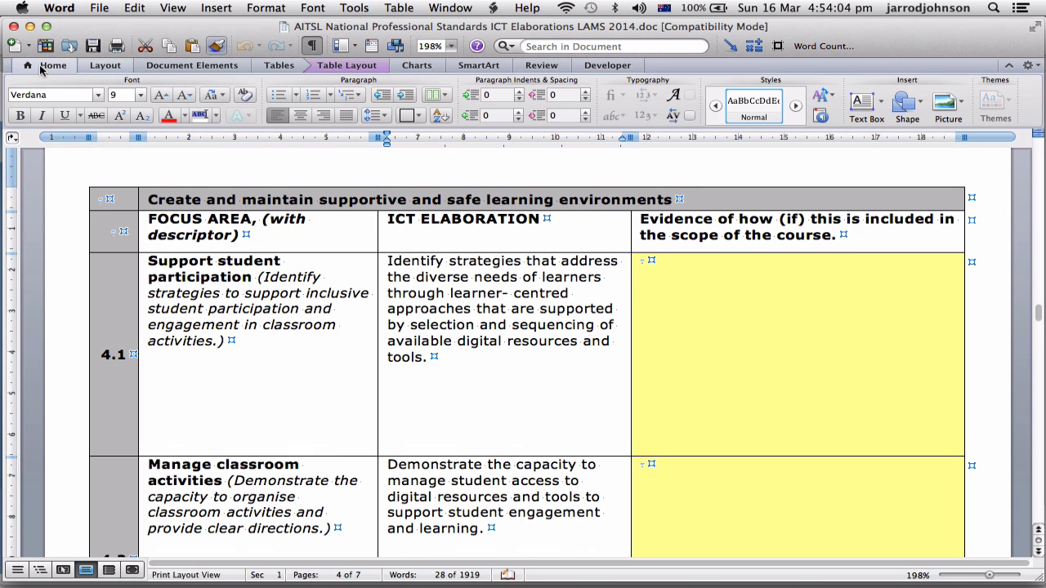
- In Word, collapse the ribbon and place the cursor in row 4.1's empty evidence cell
{"action": "left_click", "coordinate": [43, 67]}
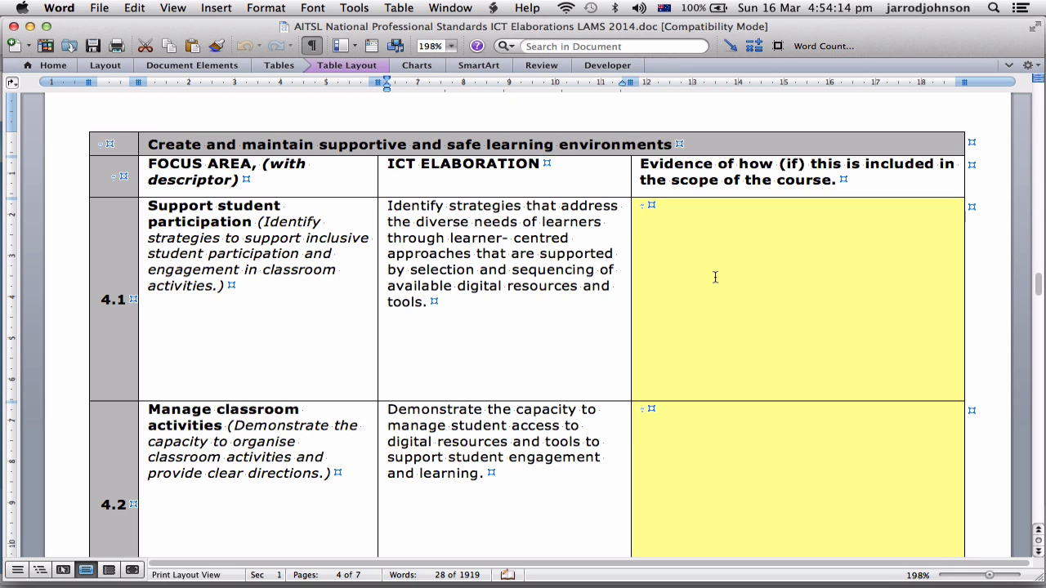
{"action": "left_click", "coordinate": [722, 244]}
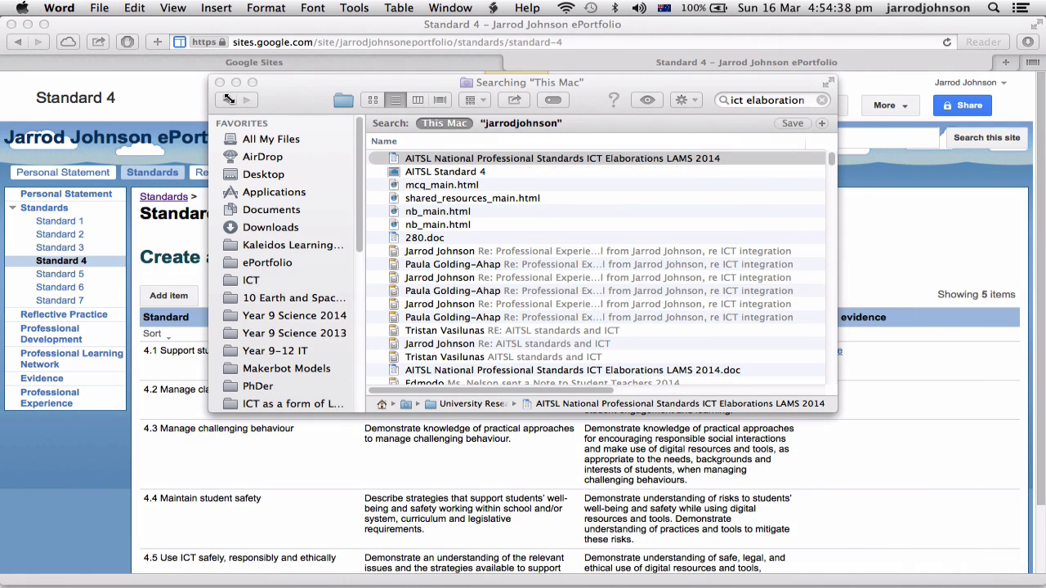
- Close the Finder search window to return to the Standard 4 page
{"action": "left_click", "coordinate": [229, 98]}
{"action": "left_click", "coordinate": [220, 83]}
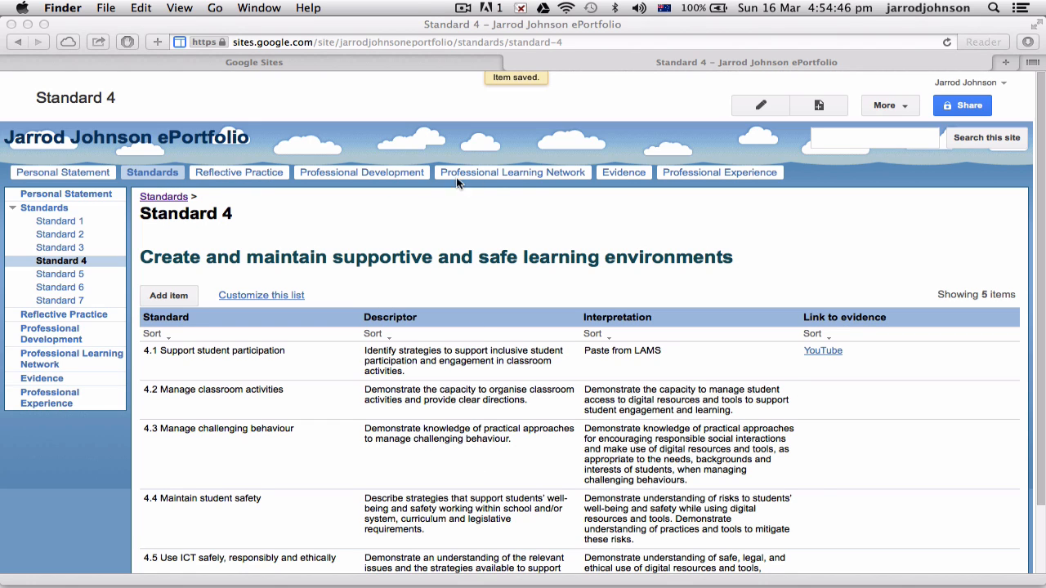
- Scroll through the Professional Learning Network page's video playlists, then bring up the PowerPoint slideshow
{"action": "left_click", "coordinate": [541, 176]}
{"action": "left_click", "coordinate": [541, 174]}
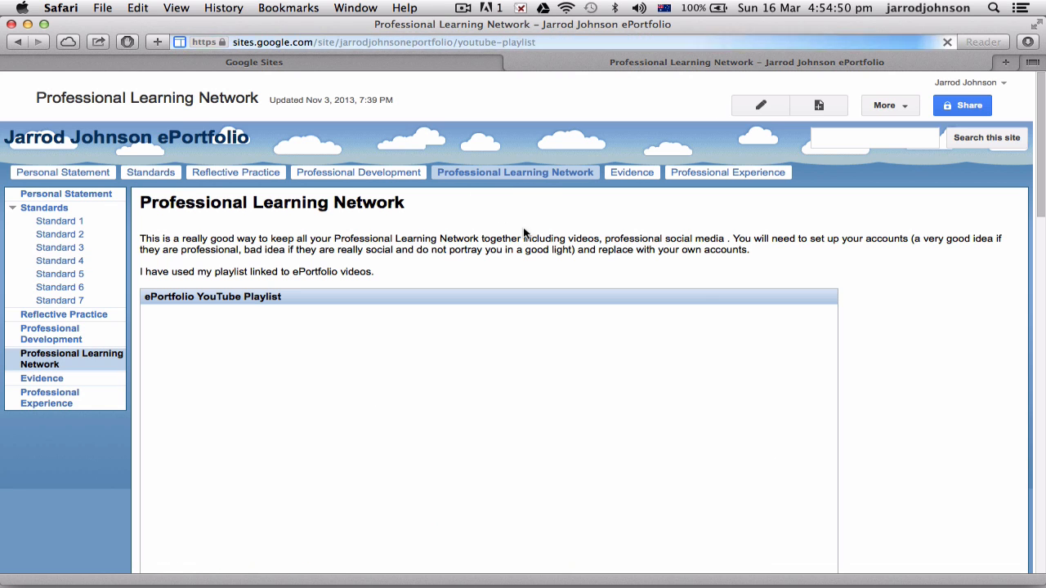
{"action": "scroll", "coordinate": [933, 342], "scroll_direction": "down", "scroll_amount": 3}
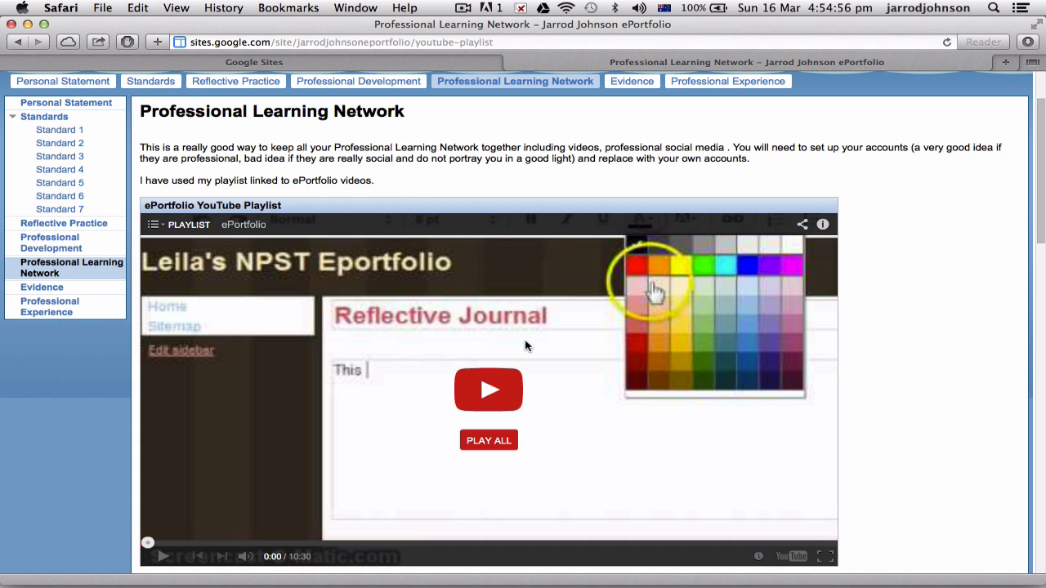
{"action": "scroll", "coordinate": [327, 379], "scroll_direction": "down", "scroll_amount": 1}
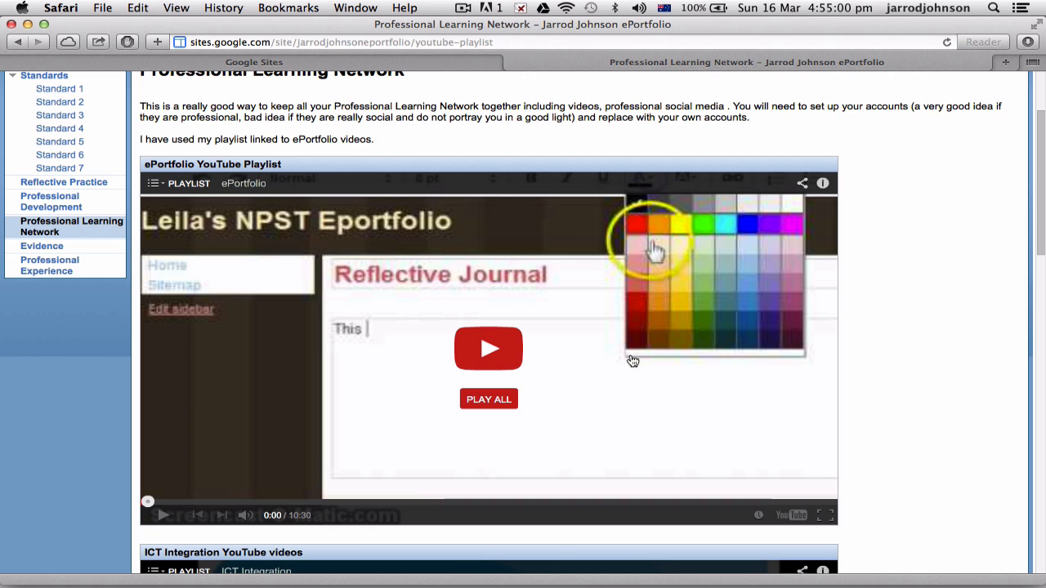
{"action": "scroll", "coordinate": [532, 381], "scroll_direction": "down", "scroll_amount": 8}
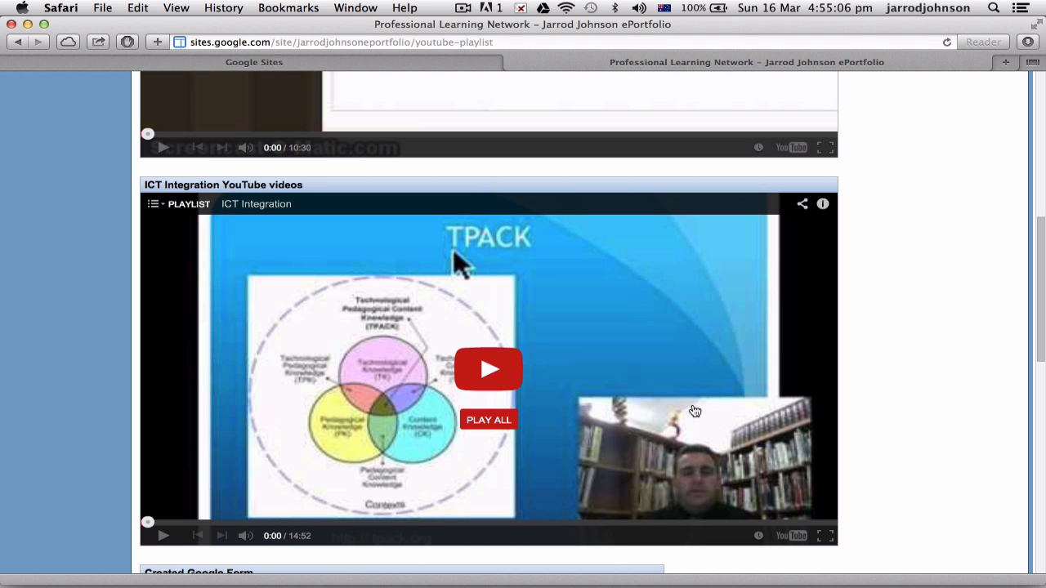
{"action": "scroll", "coordinate": [877, 403], "scroll_direction": "down", "scroll_amount": 8}
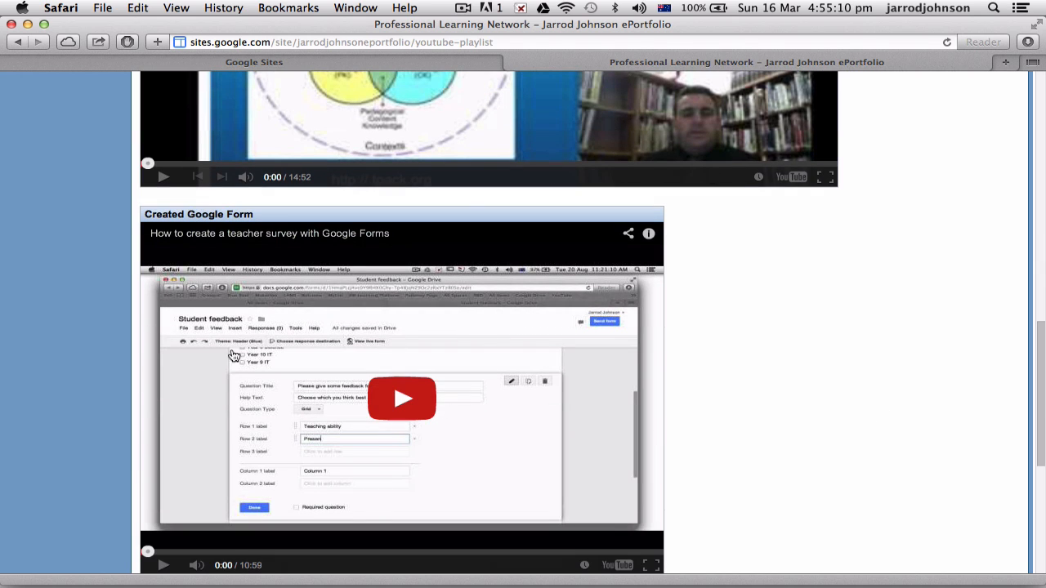
{"action": "scroll", "coordinate": [369, 499], "scroll_direction": "down", "scroll_amount": 8}
{"action": "scroll", "coordinate": [806, 438], "scroll_direction": "up", "scroll_amount": 20}
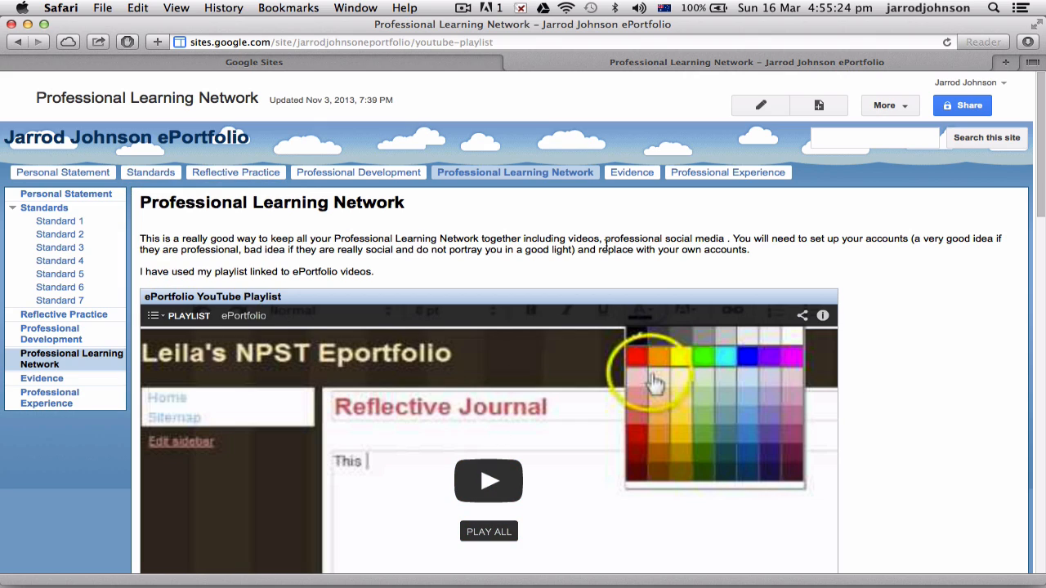
{"action": "key", "text": "ctrl+Up"}
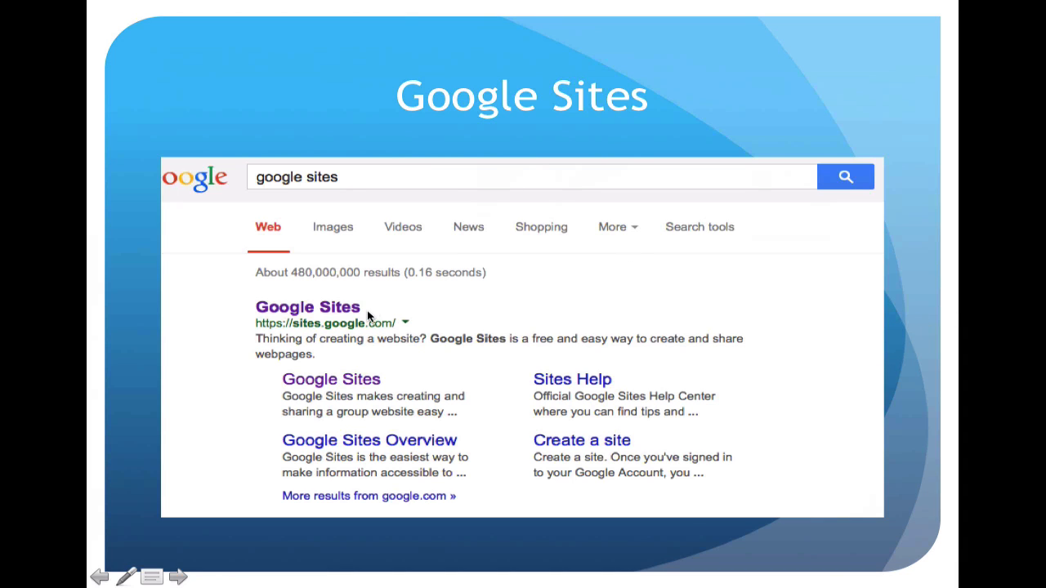
- Advance past the log-in, Browse, template search, start-editing and Standard 4 slides
{"action": "left_click", "coordinate": [892, 374]}
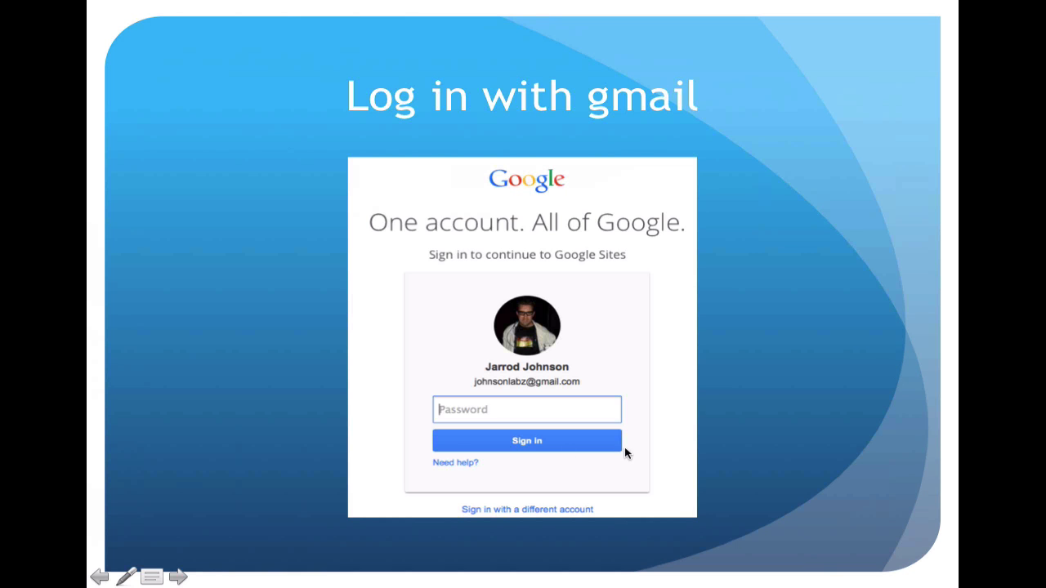
{"action": "left_click", "coordinate": [847, 425]}
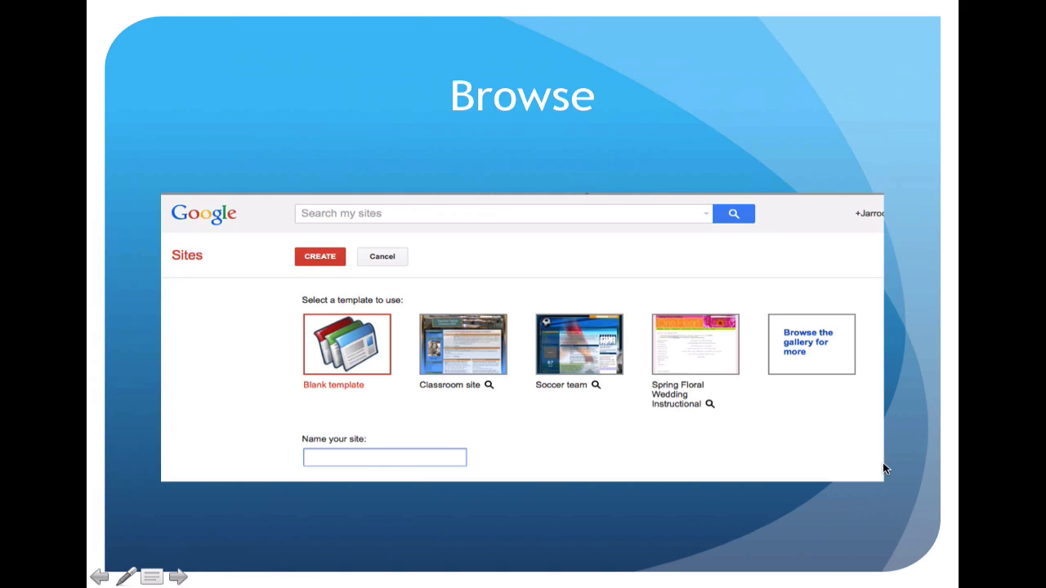
{"action": "left_click", "coordinate": [855, 455]}
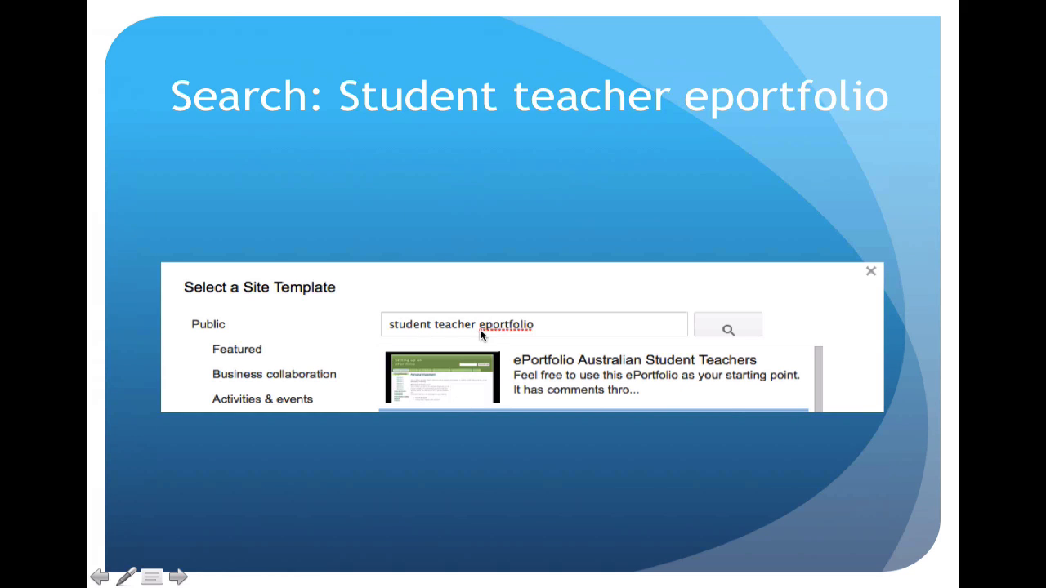
{"action": "left_click", "coordinate": [928, 435]}
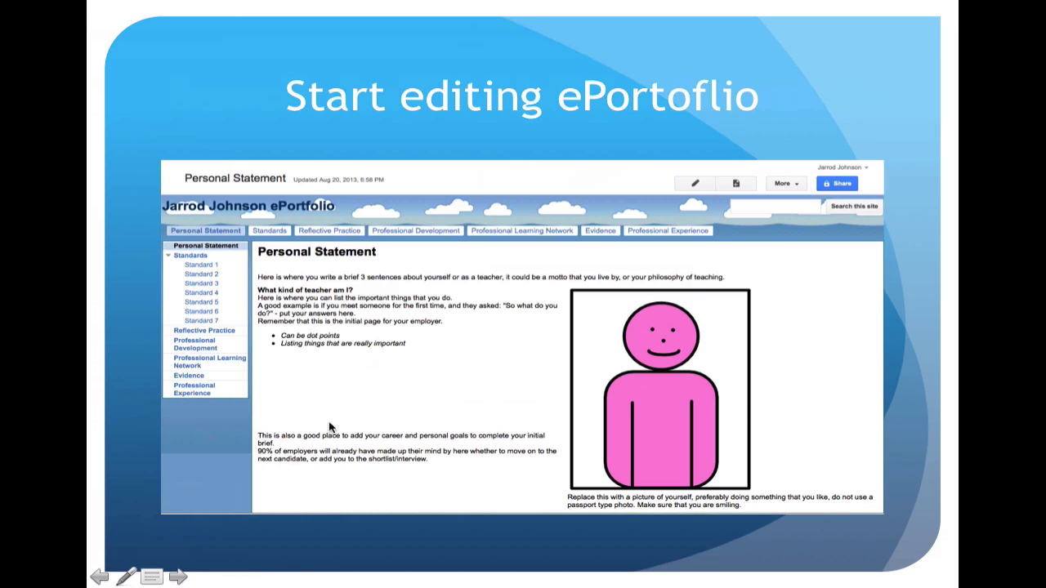
{"action": "left_click", "coordinate": [927, 399]}
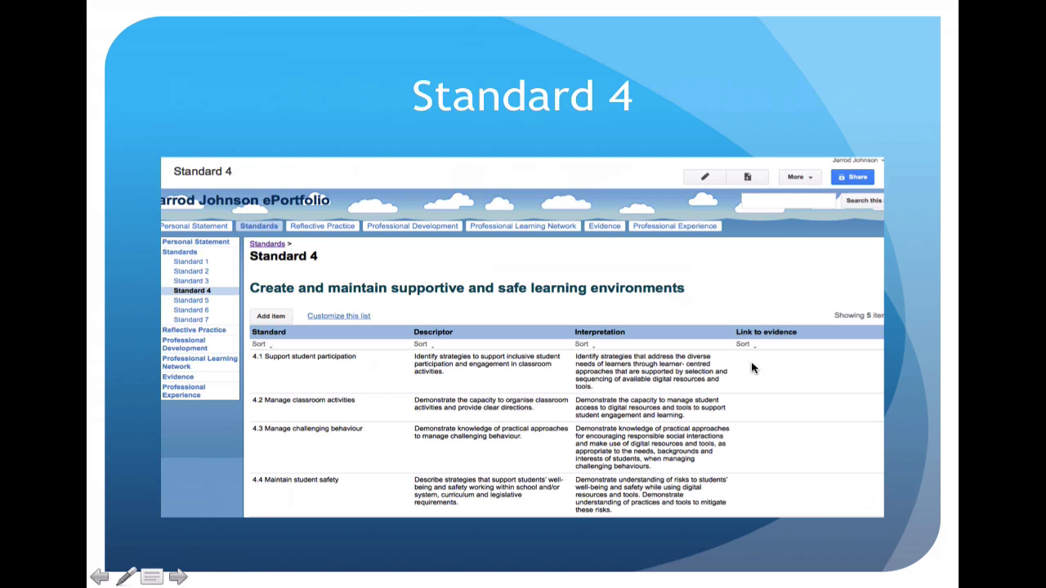
{"action": "left_click", "coordinate": [910, 360]}
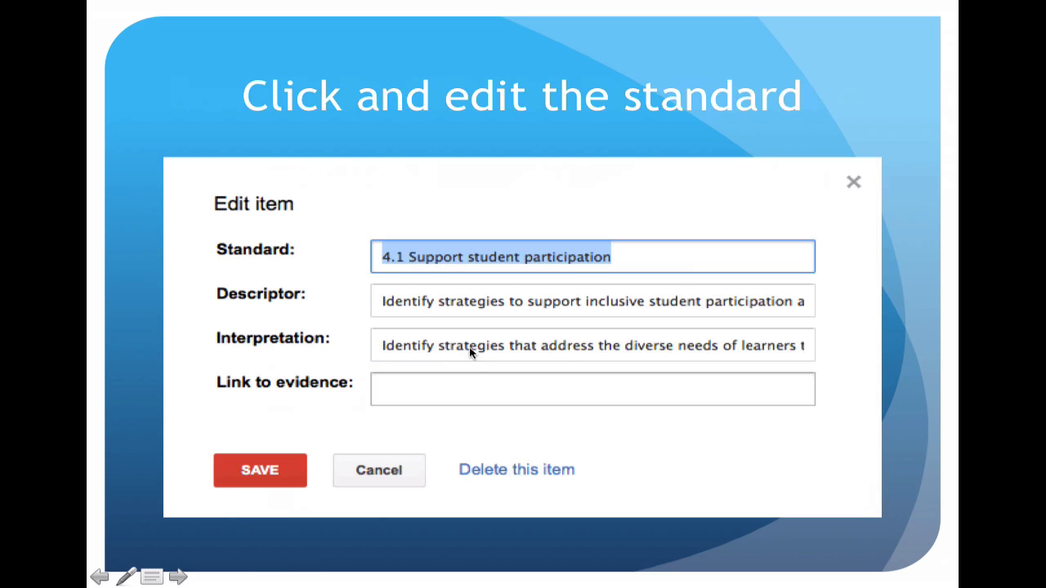